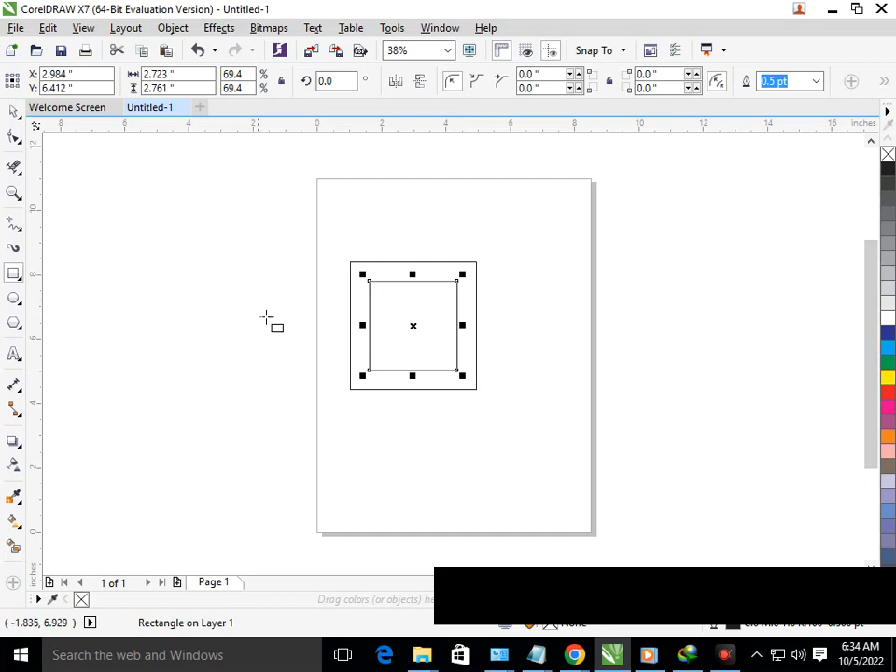
Step: Round the outer rectangle's top-left and bottom-left corners with a 2.0 inch radius
click(14, 112)
click(234, 364)
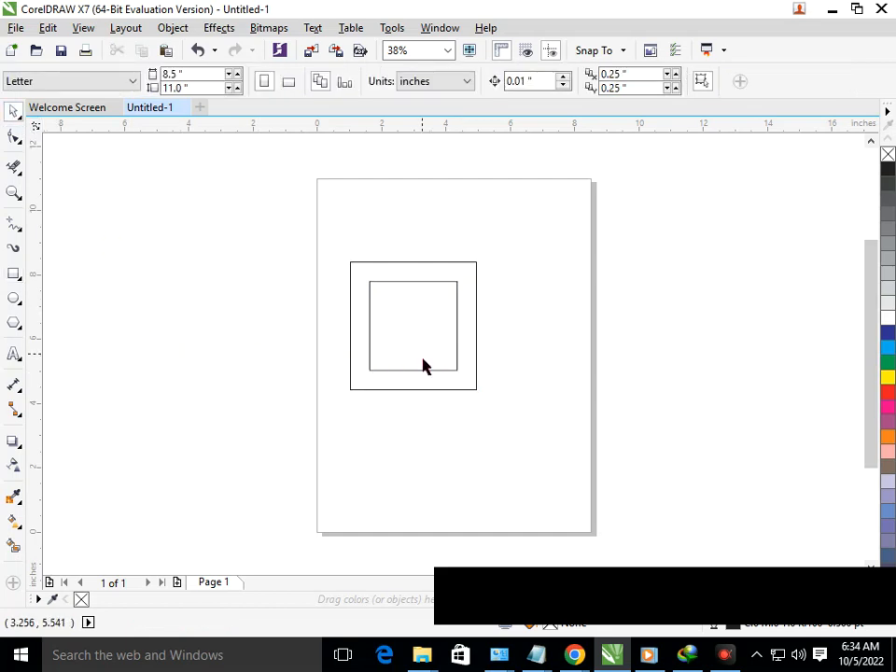
click(434, 367)
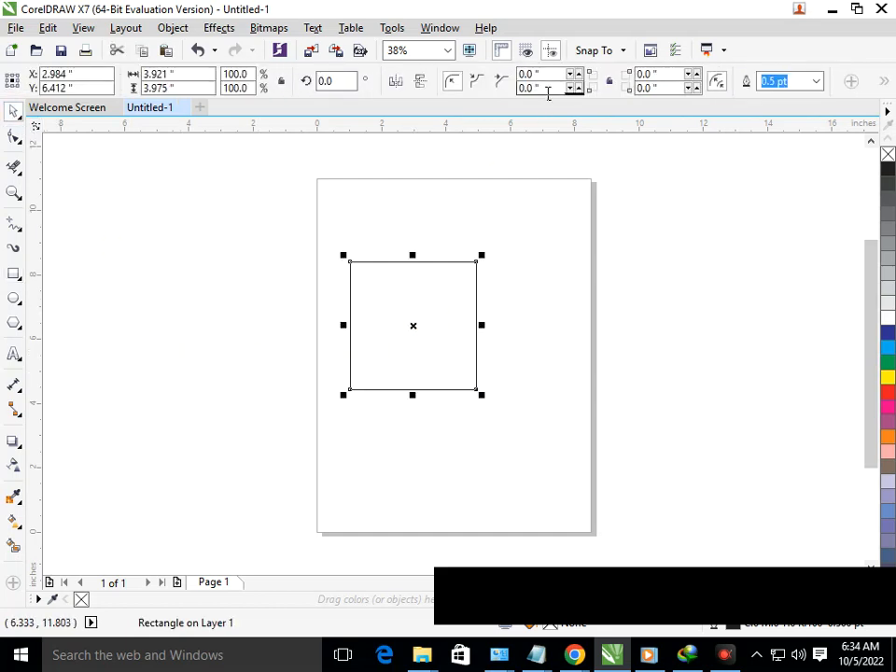
drag(549, 78, 487, 74)
text(1)
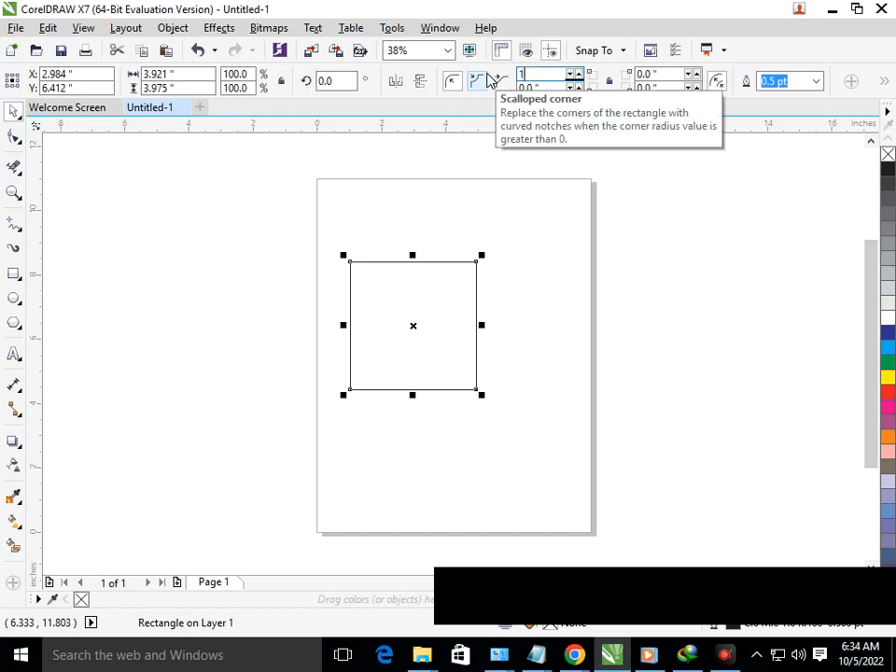
click(494, 85)
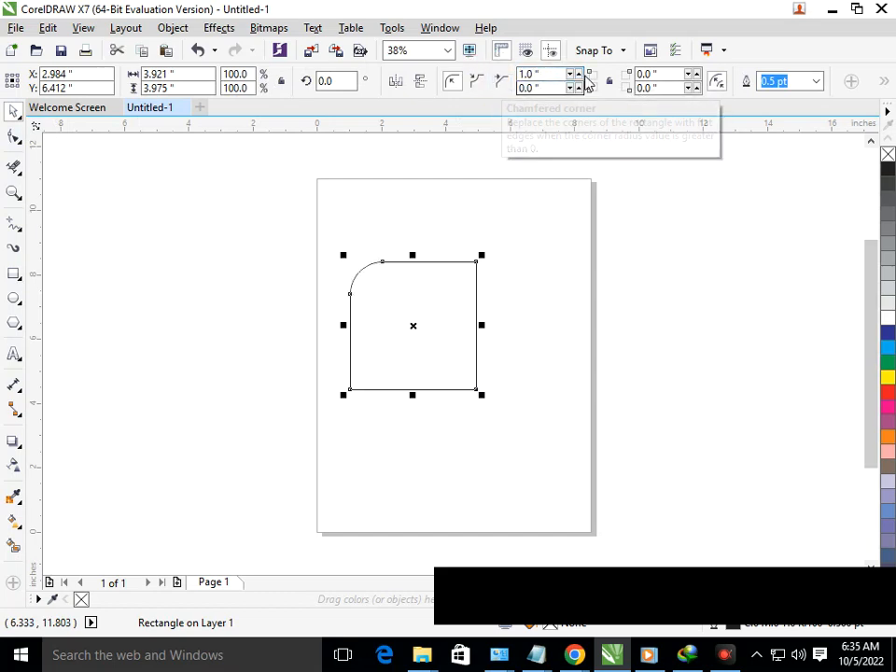
text(2)
key(Return)
drag(561, 88, 438, 91)
text(2)
key(Return)
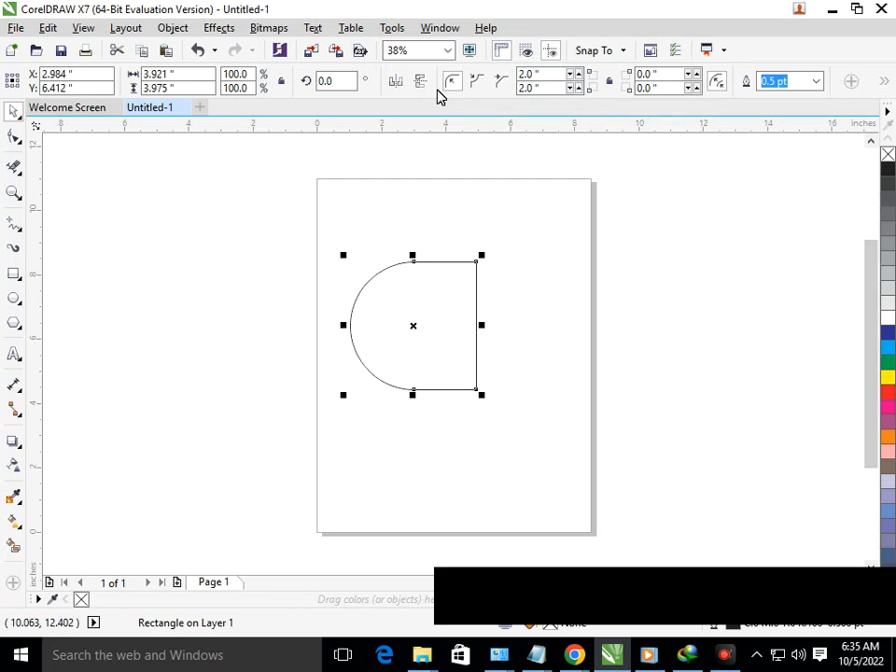
Step: Make a smaller centred copy of the rounded shape and stretch it to the outer shape's right edge, about 3.11 × 2.34 inches
mouse_move(358, 412)
mouse_down()
mouse_move(387, 401)
mouse_move(371, 397)
mouse_up()
click(446, 360)
click(452, 342)
drag(455, 325, 495, 338)
click(167, 305)
Step: Remove the shared right-edge segment between the two shapes with Virtual Segment Delete, leaving an open C outline
click(14, 166)
click(526, 338)
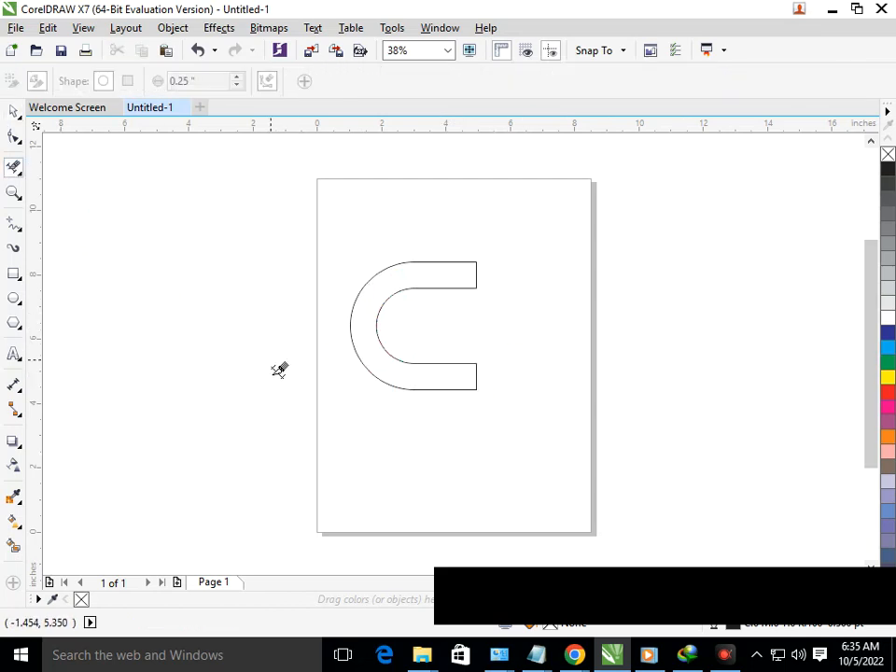
click(664, 598)
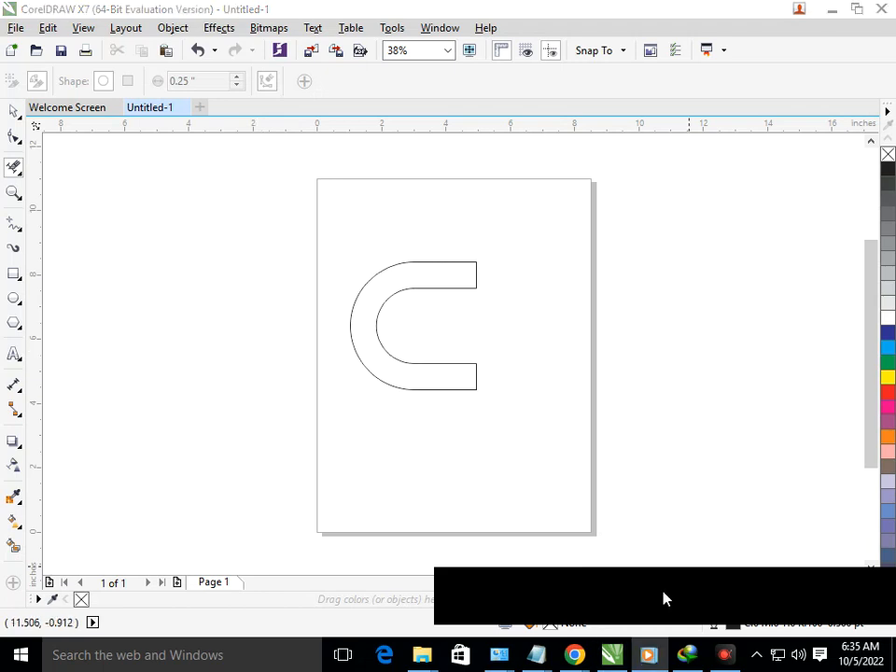
Step: Draw a rectangle about 1.33 × 0.79 inches inside the C's upper arm, starting near where the arm becomes straight
click(13, 273)
drag(159, 322, 435, 281)
click(15, 110)
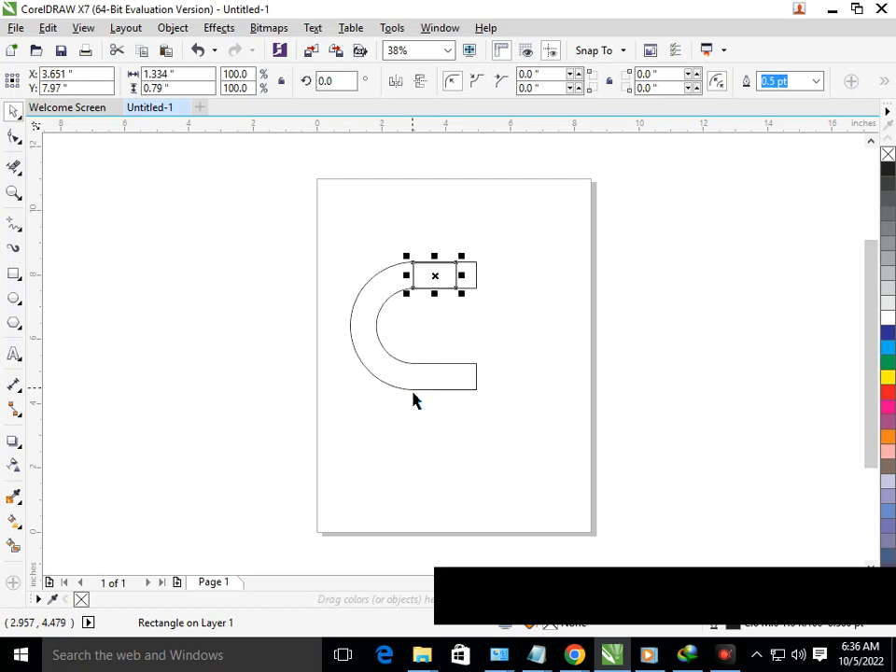
click(509, 358)
click(439, 274)
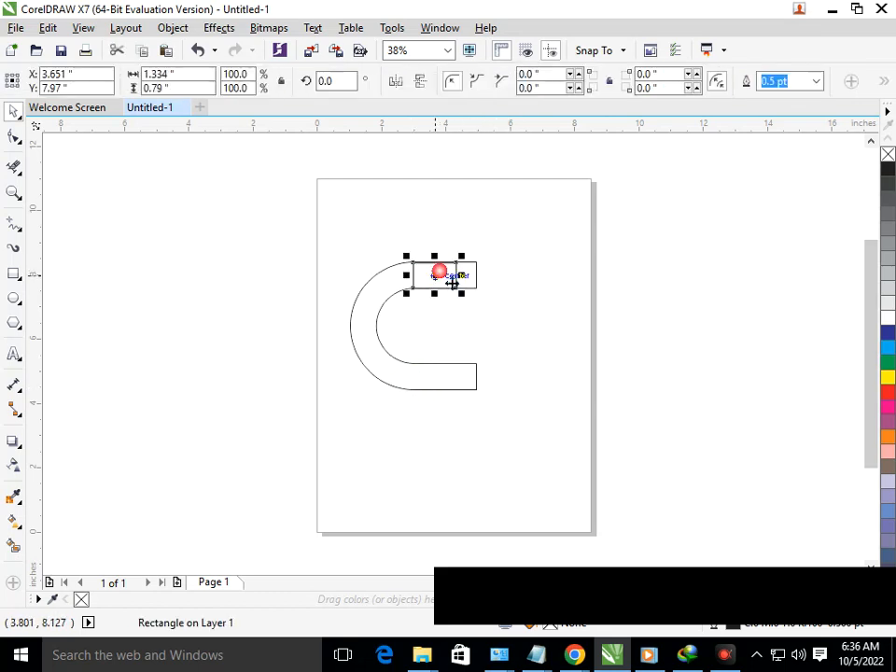
drag(451, 283, 453, 283)
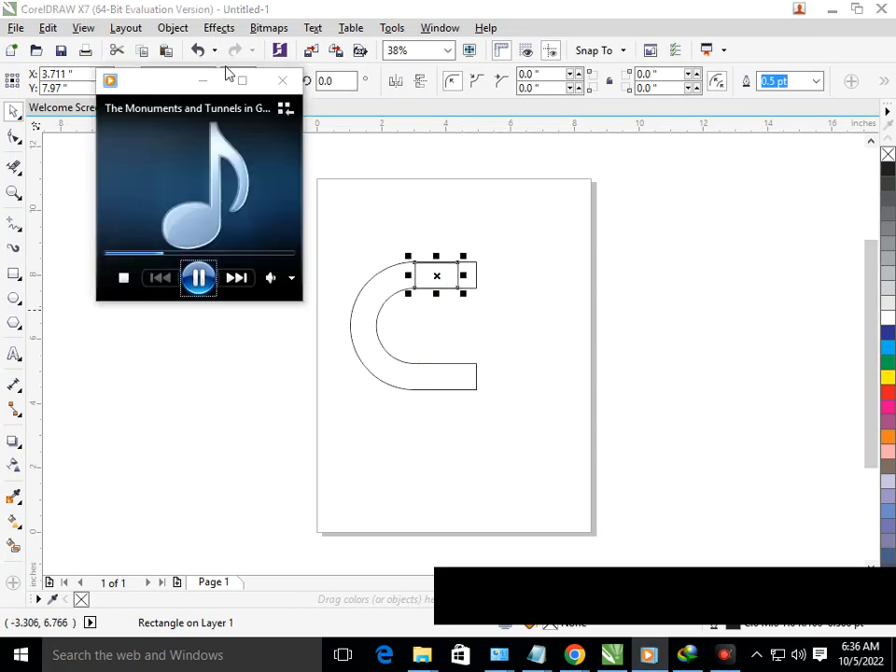
click(212, 82)
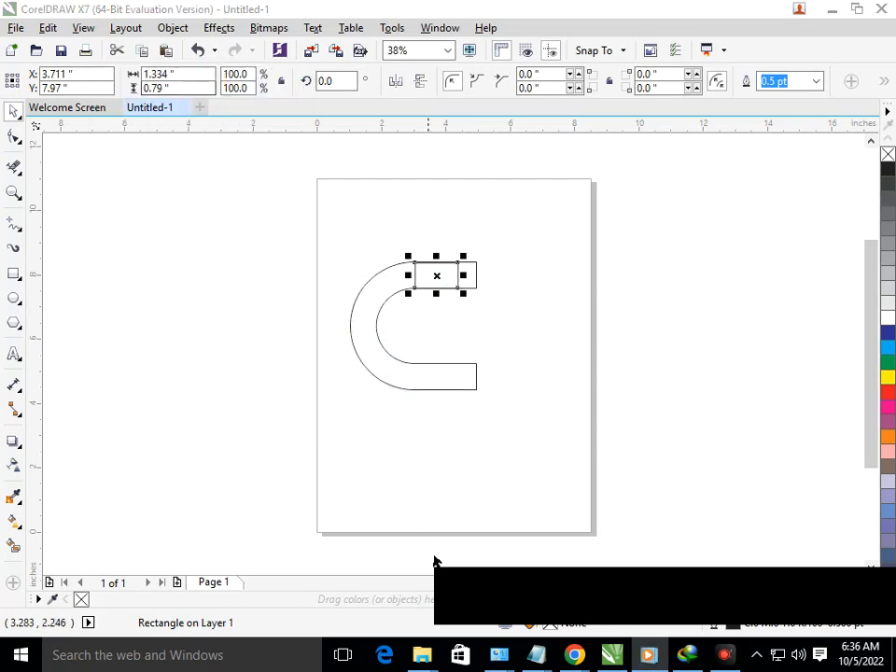
click(505, 483)
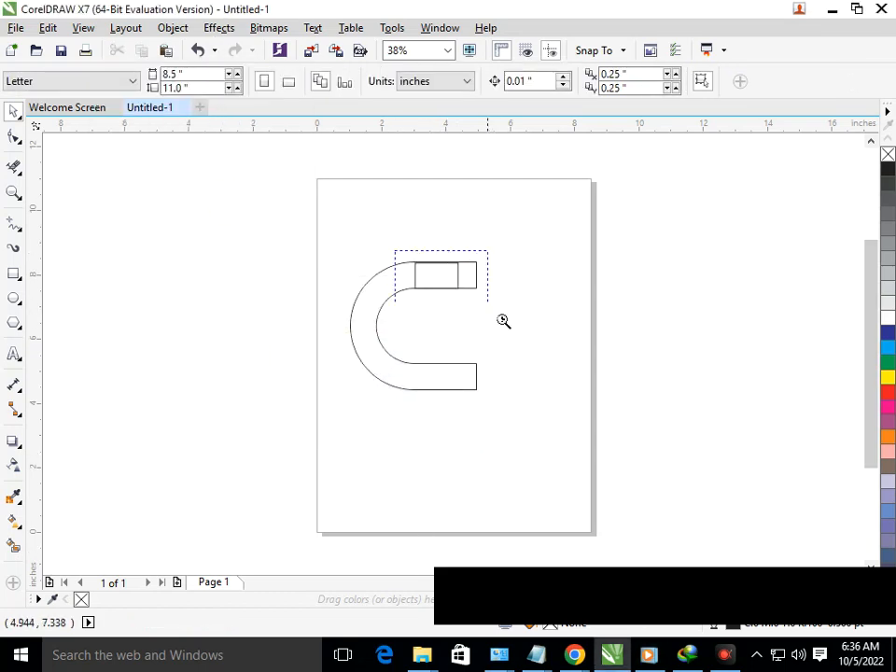
Step: Adjust the small rectangle to fill the upper arm's height, stretching its bottom edge to the arm's lower outline for a 0.816 inch height
drag(504, 321, 501, 319)
drag(196, 219, 526, 388)
click(529, 413)
key(F2)
drag(376, 417, 485, 474)
key(F2)
drag(191, 350, 798, 461)
click(306, 321)
click(306, 321)
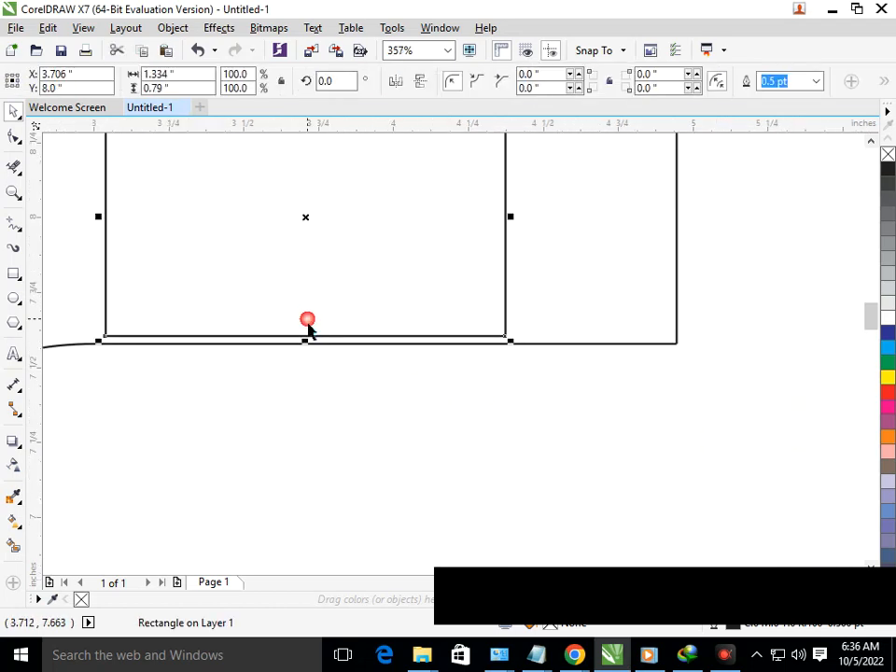
drag(314, 350, 318, 361)
key(F2)
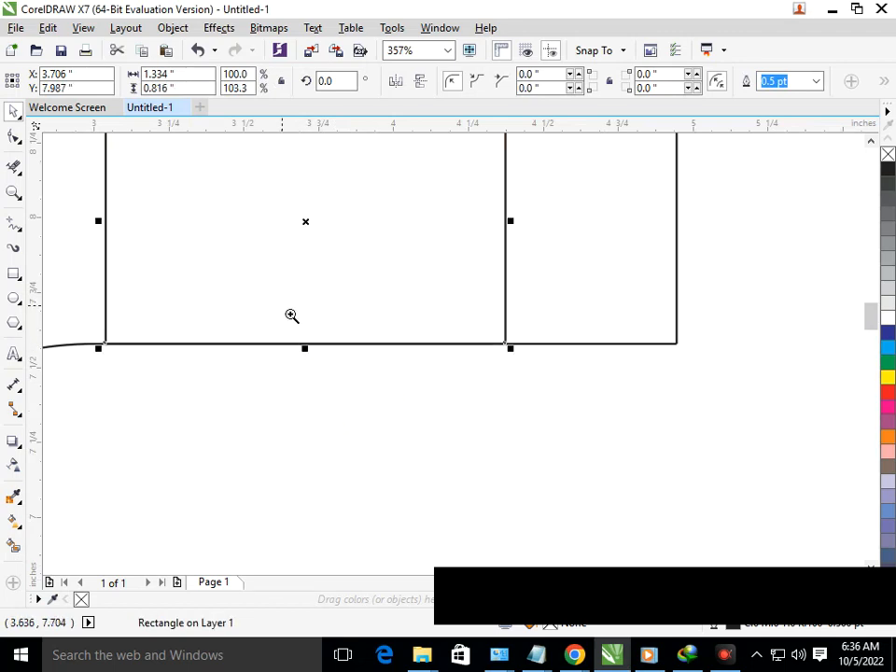
drag(291, 314, 563, 422)
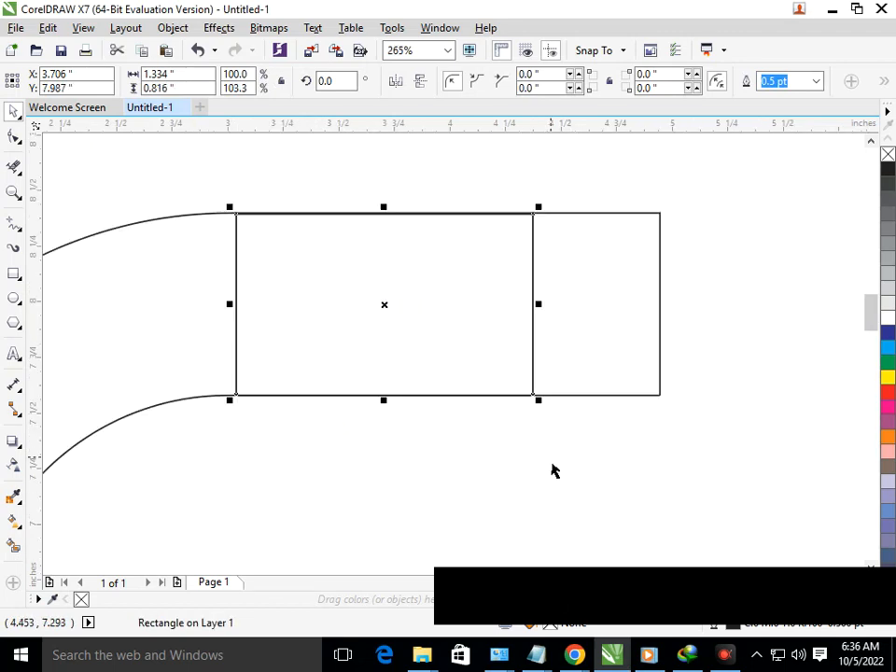
Step: Round only the small rectangle's bottom-right corner with a 1.0 inch radius
double_click(555, 89)
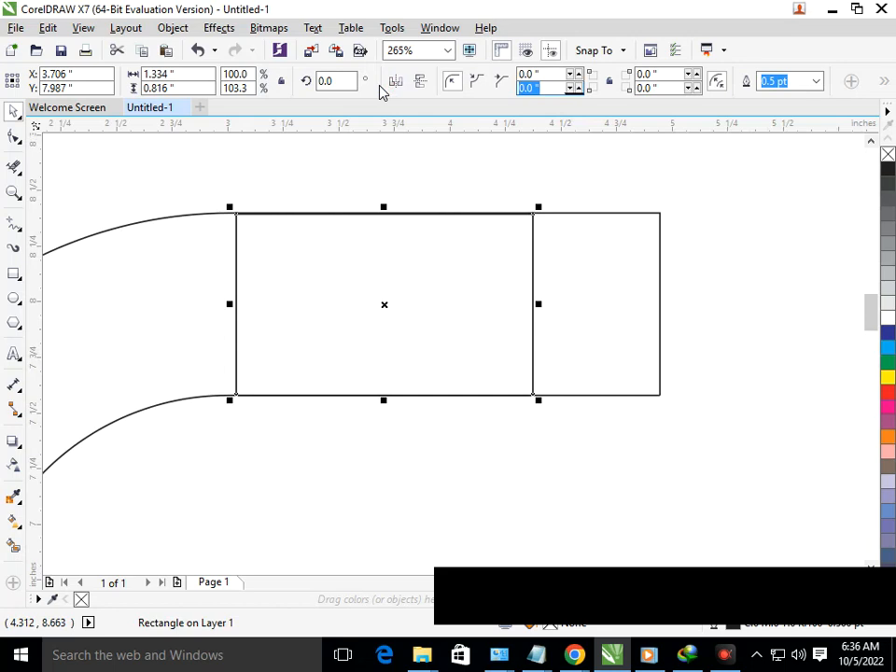
text(1)
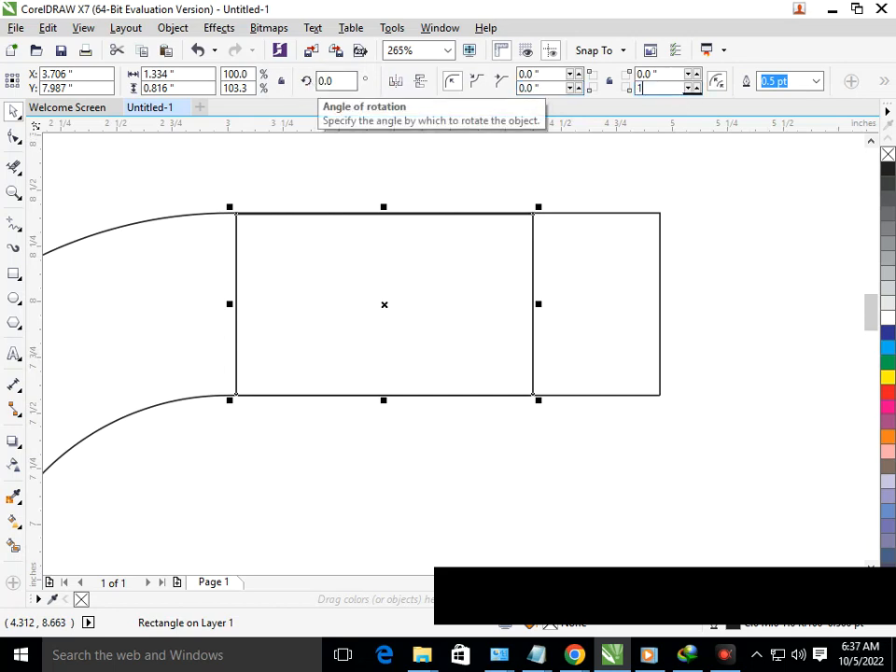
key(Return)
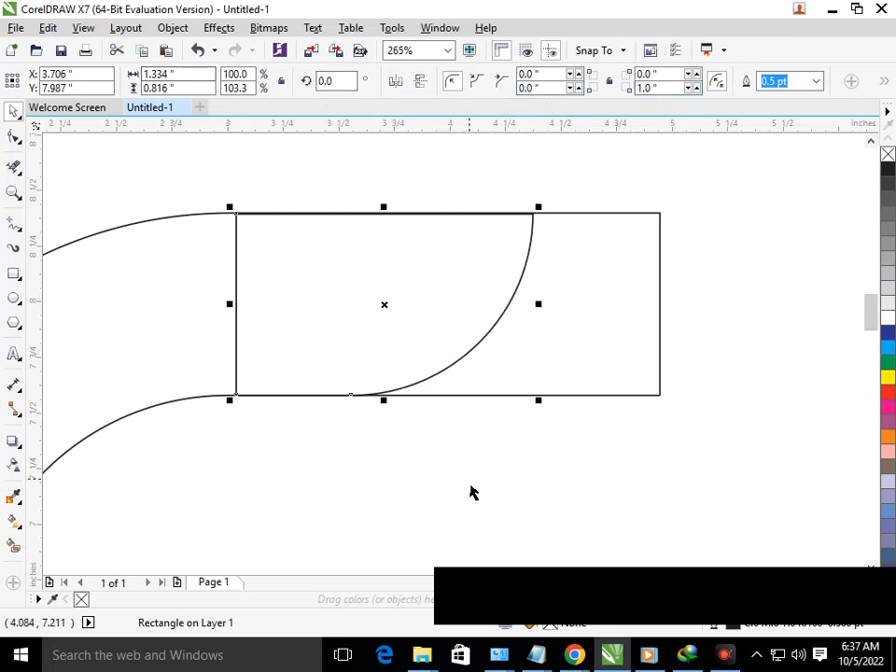
click(380, 395)
key(F2)
key(shift+F4)
Step: Duplicate the rounded small shape straight down into the C's opening, and repeat the duplication for the lower arm
click(468, 380)
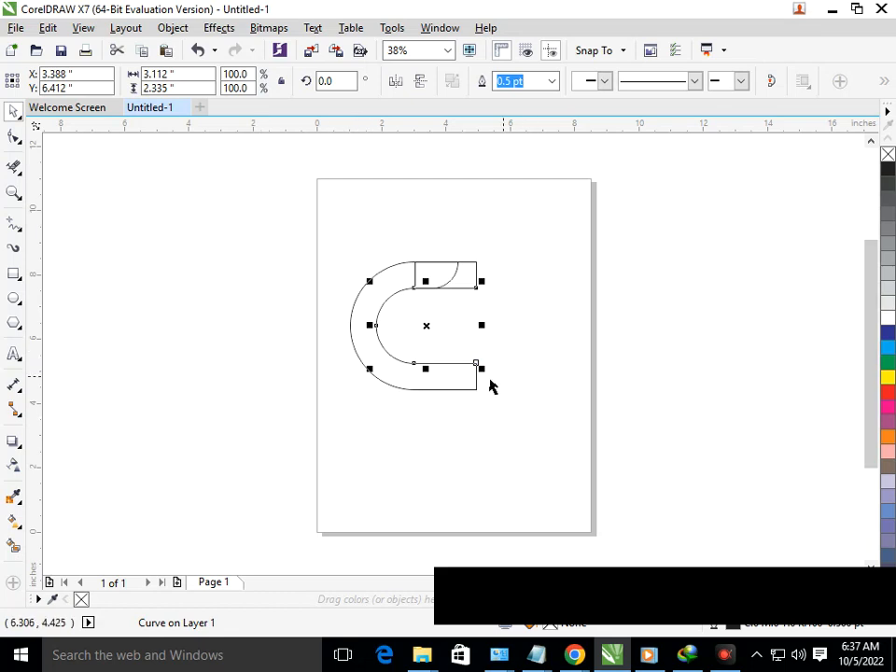
click(436, 285)
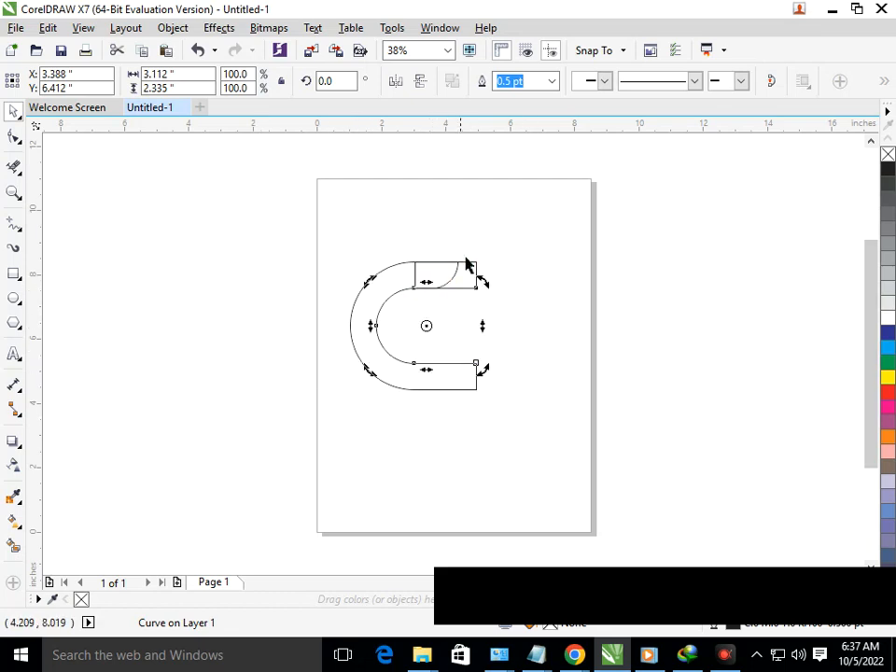
click(432, 269)
click(431, 286)
drag(443, 297, 449, 336)
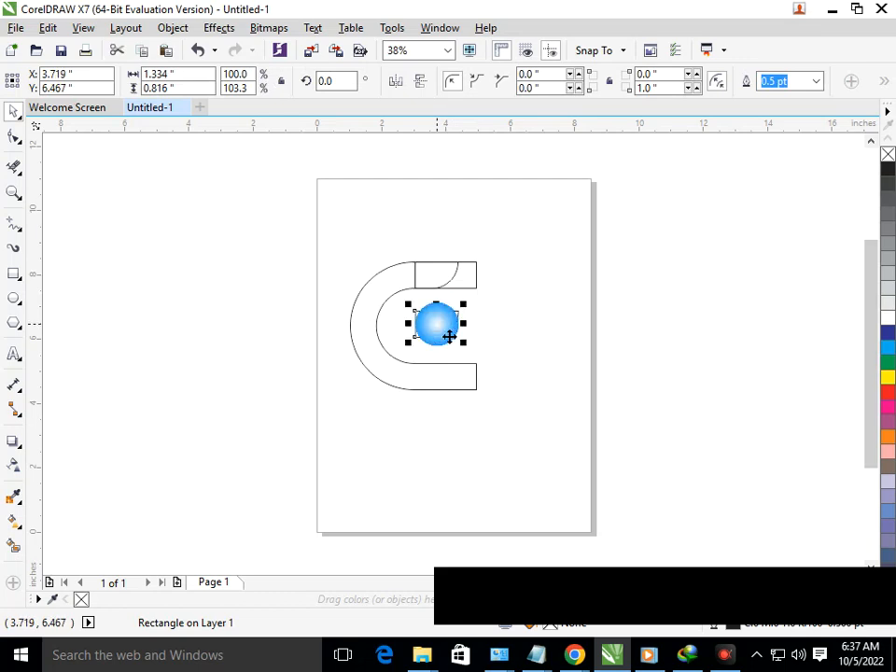
key(ctrl+r)
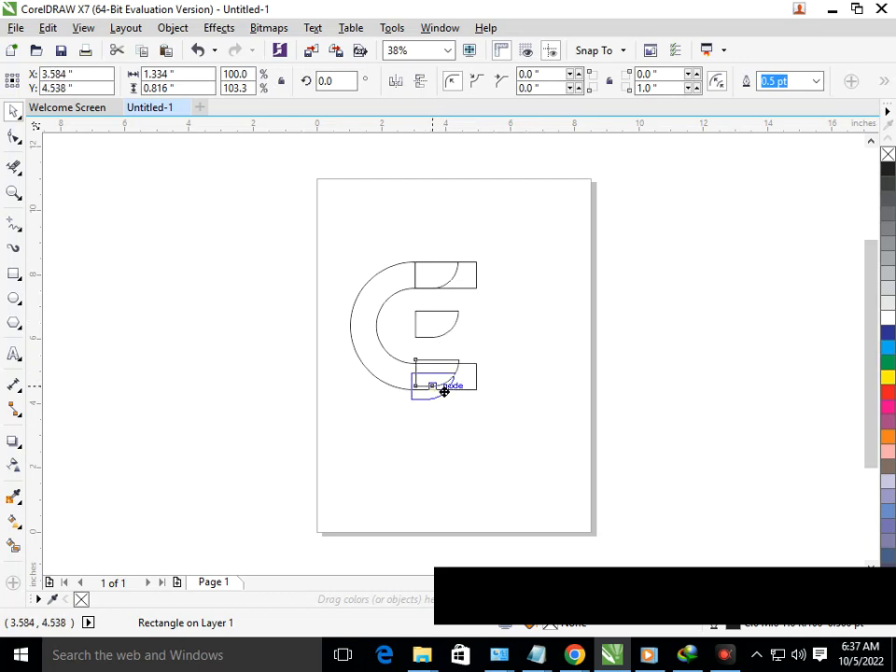
Step: Move the lowest rounded copy so it sits between the lower arm's top and bottom outlines
click(444, 444)
drag(381, 339, 552, 440)
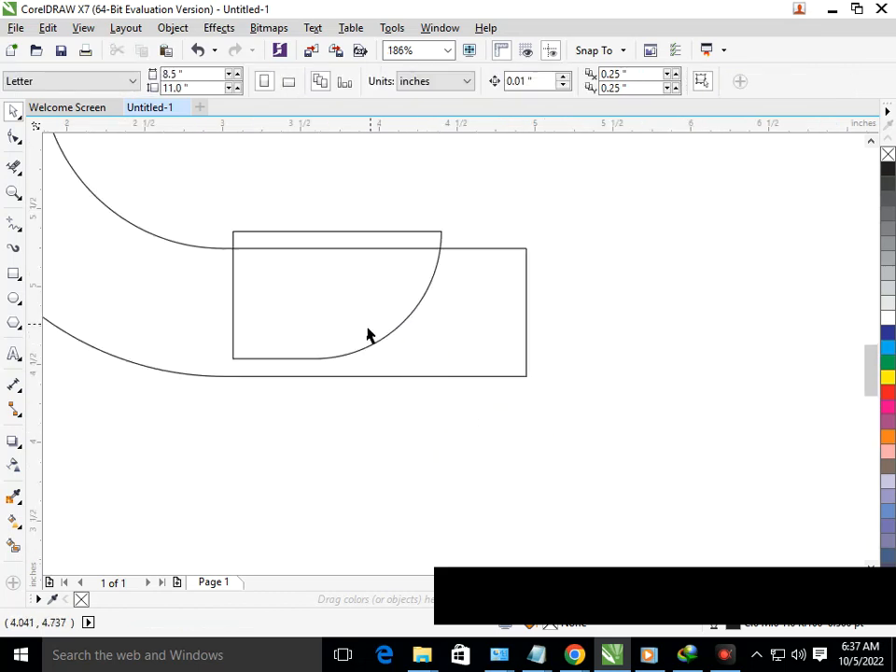
click(370, 352)
click(405, 435)
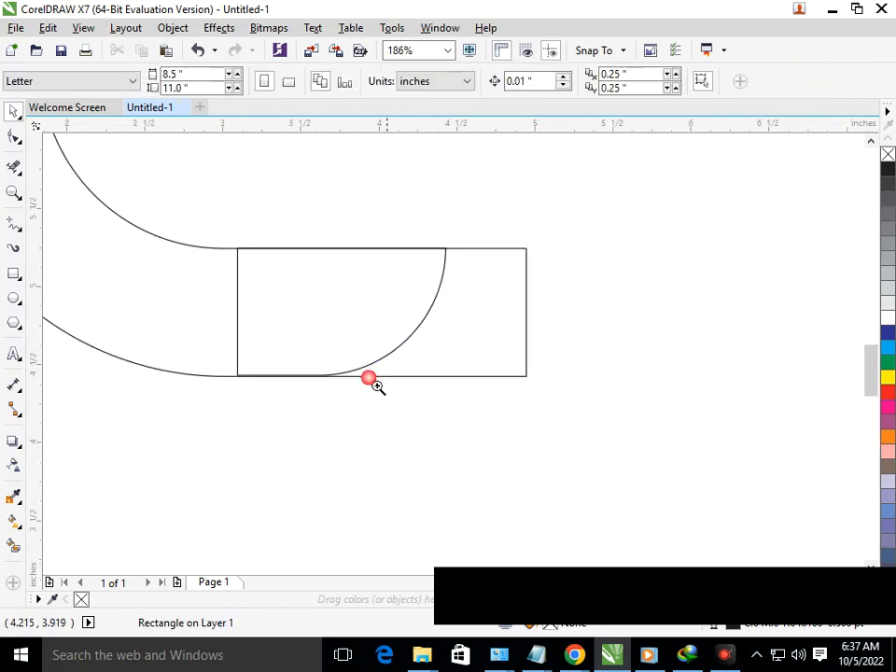
key(shift+F4)
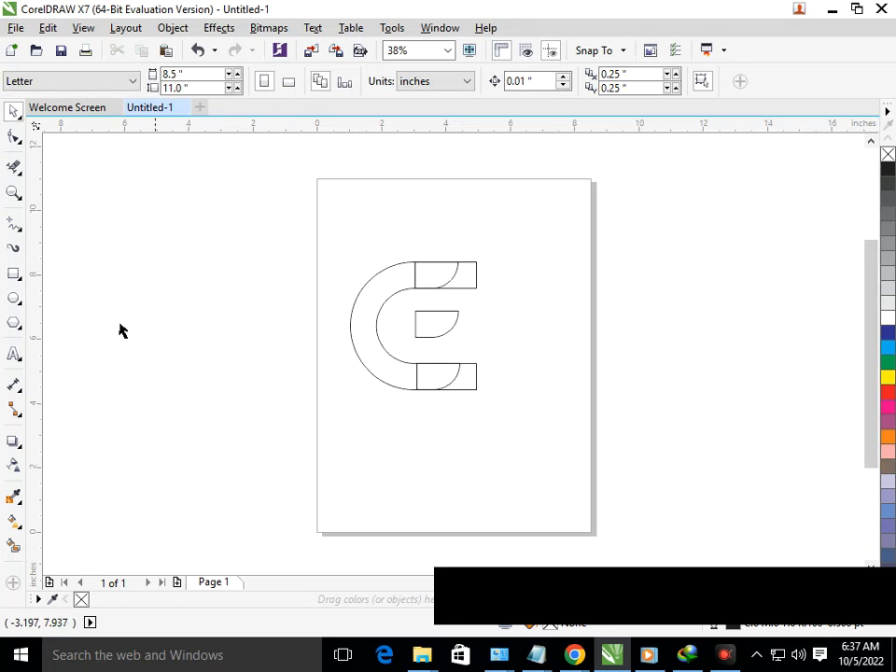
Step: Align the right edges of the lower and middle rounded copies along a vertical guideline at 4.333 inches
drag(241, 378, 424, 408)
scroll(443, 396, up, 4)
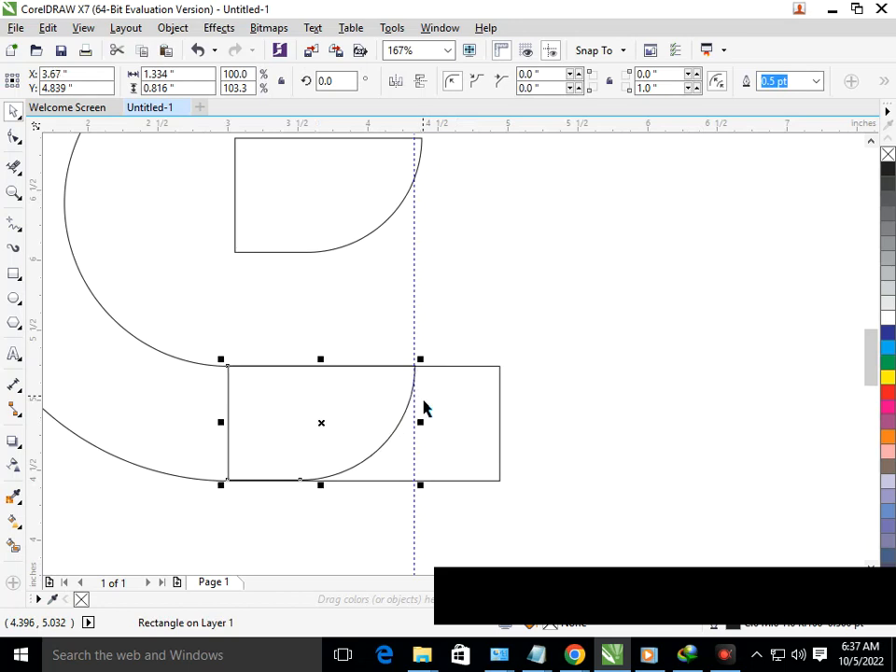
click(390, 206)
drag(390, 209, 538, 354)
key(shift+F4)
key(F2)
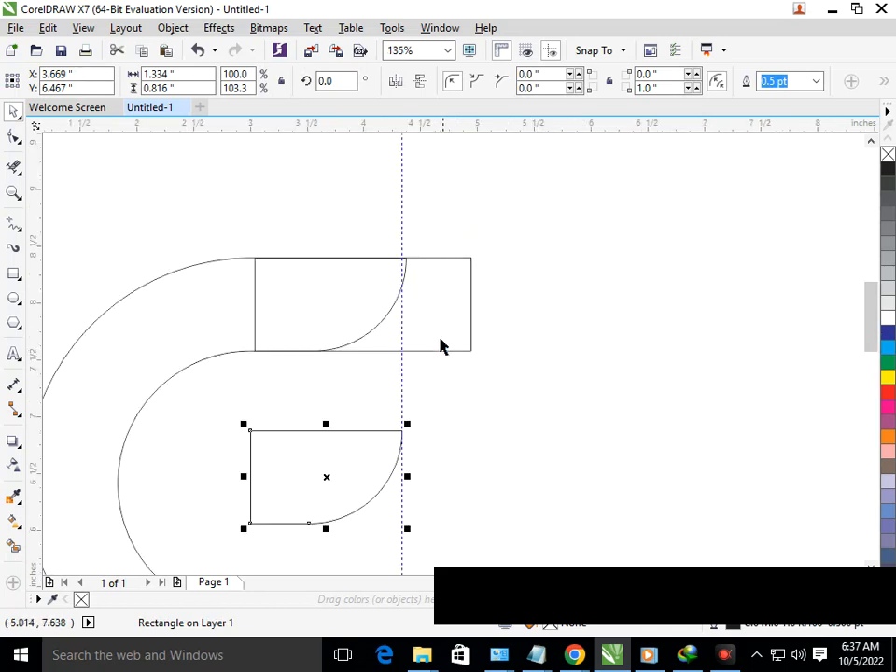
Step: Nudge the rounded shape in the upper arm left until its right edge meets the guideline
key(F2)
drag(339, 203, 488, 329)
click(432, 323)
drag(430, 342, 430, 341)
key(Left)
key(Left)
key(Left)
key(Left)
key(Left)
key(Right)
Step: Delete the vertical guideline
key(F2)
right_click(575, 486)
key(F2)
right_click(433, 437)
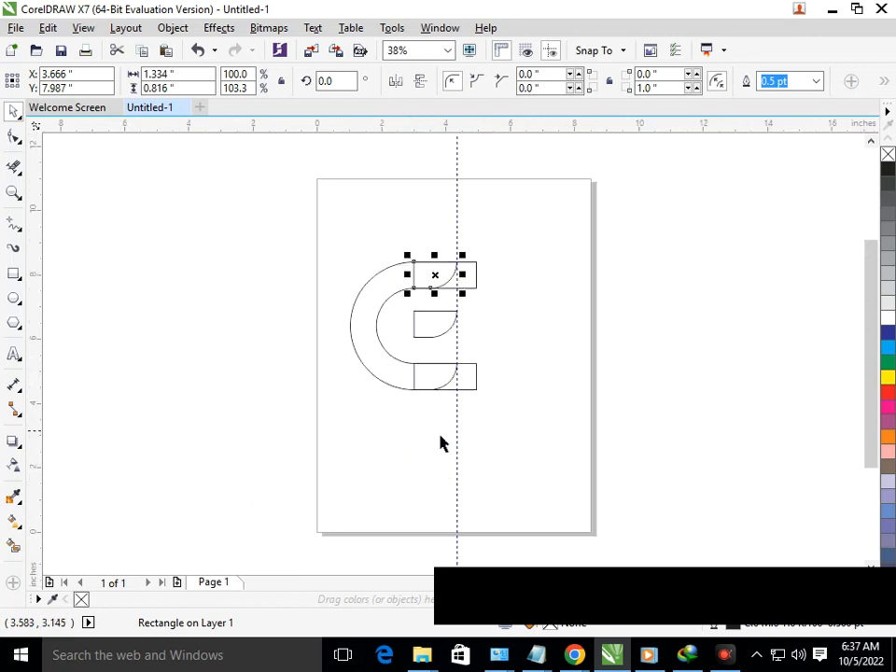
click(456, 433)
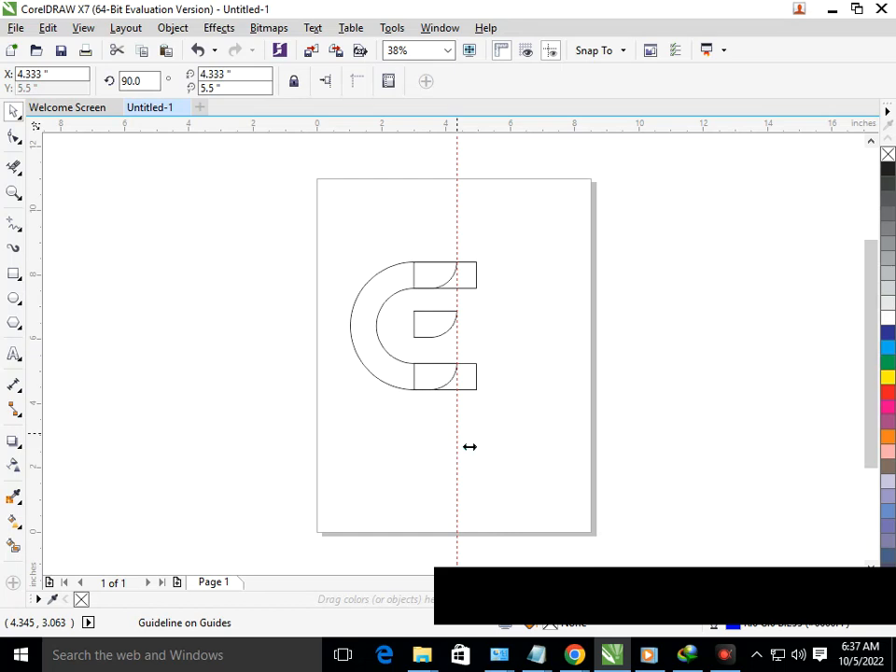
key(Delete)
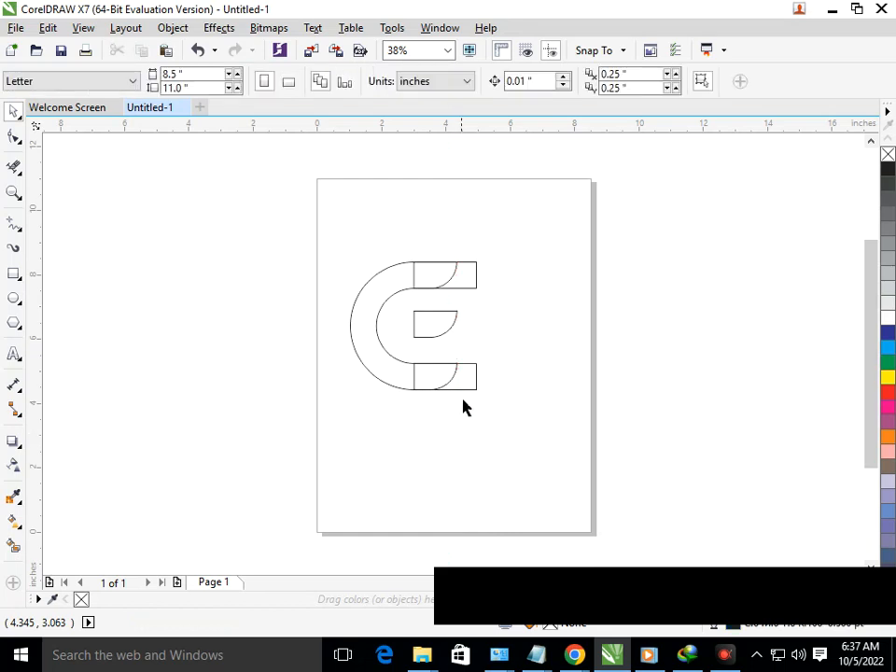
Step: Try to trim the upper arm's outline beyond the rounded shape with Virtual Segment Delete
click(15, 168)
click(485, 291)
key(ctrl+z)
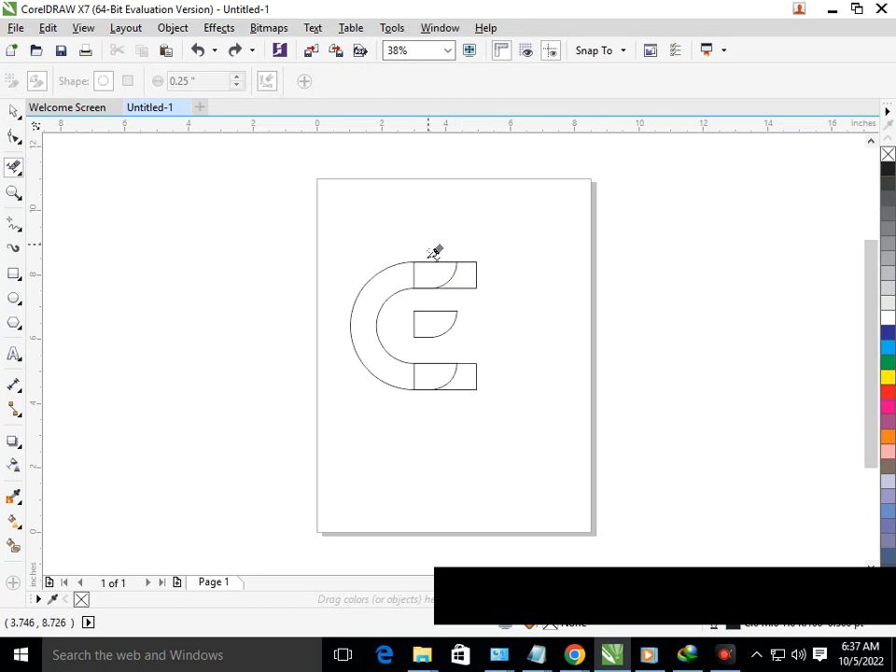
scroll(465, 260, up, 5)
drag(494, 302, 584, 436)
drag(464, 385, 508, 504)
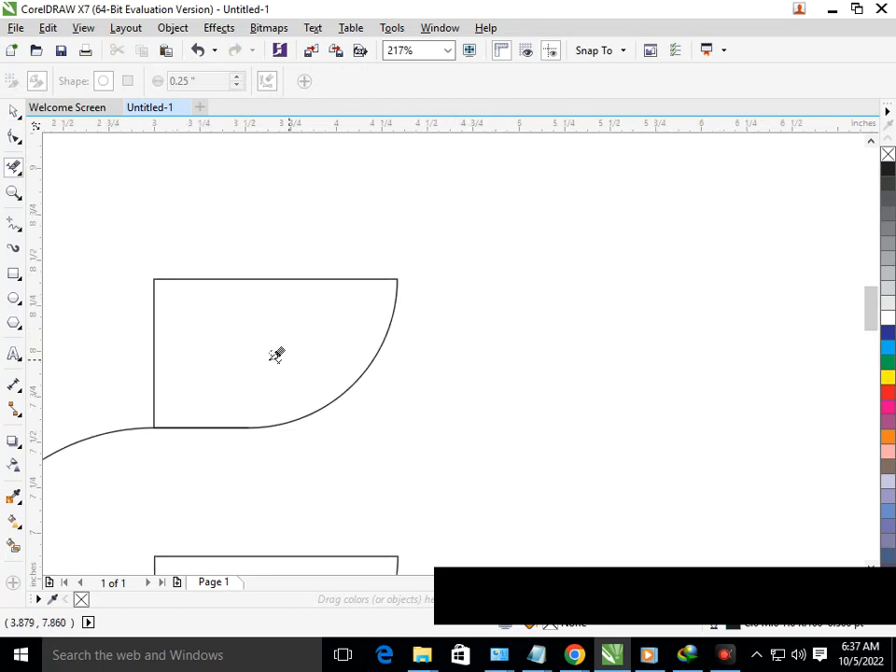
scroll(480, 436, down, 5)
key(ctrl+z)
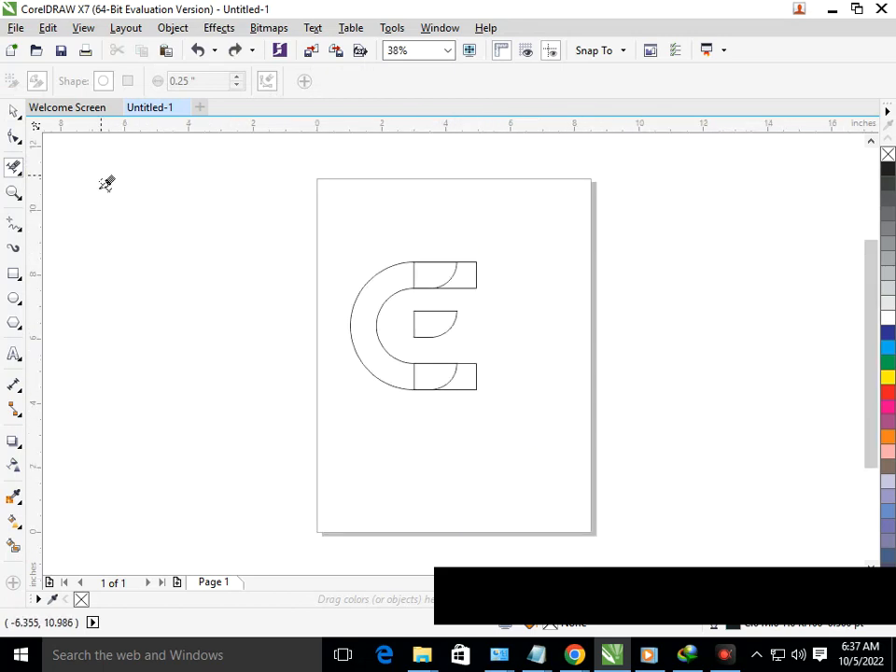
Step: Enlarge the rounded shape in the upper arm from its centre so it slightly overlaps the arm's outlines
click(15, 114)
key(F2)
drag(360, 230, 545, 334)
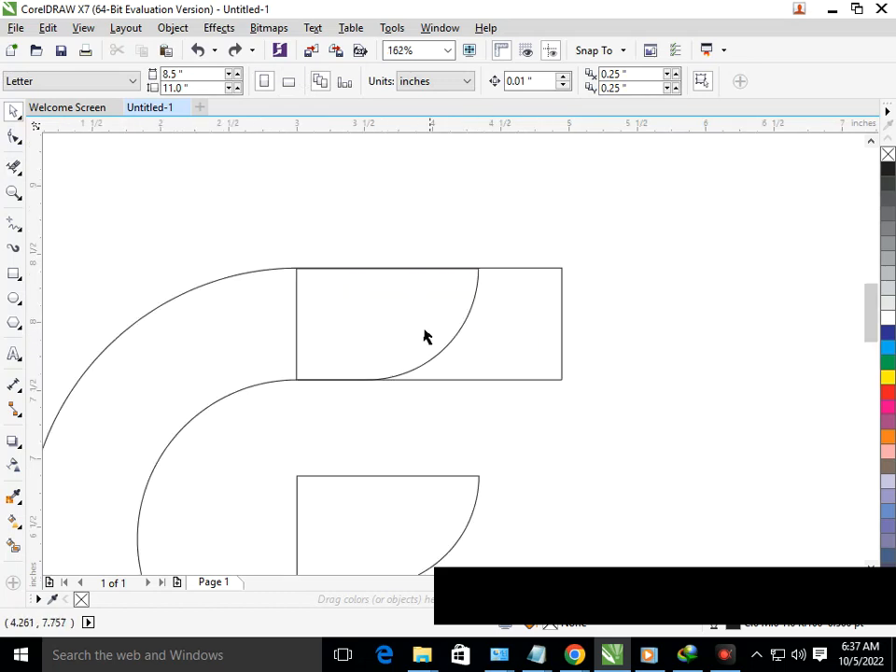
click(422, 329)
drag(468, 391, 503, 406)
click(503, 407)
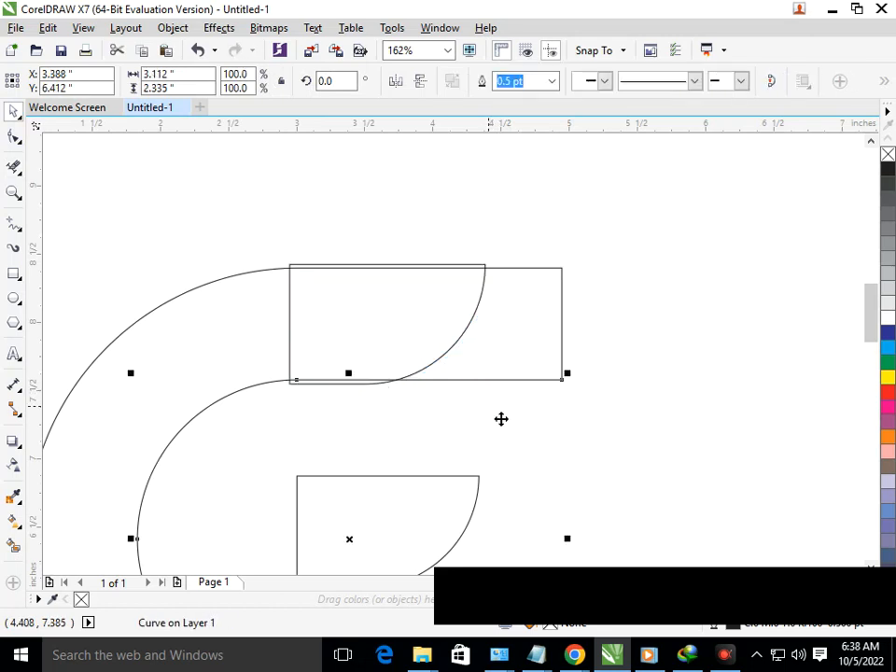
Step: Trim away the part of the upper arm's outline that extends beyond the rounded shape with Virtual Segment Delete
click(13, 167)
drag(542, 348, 590, 422)
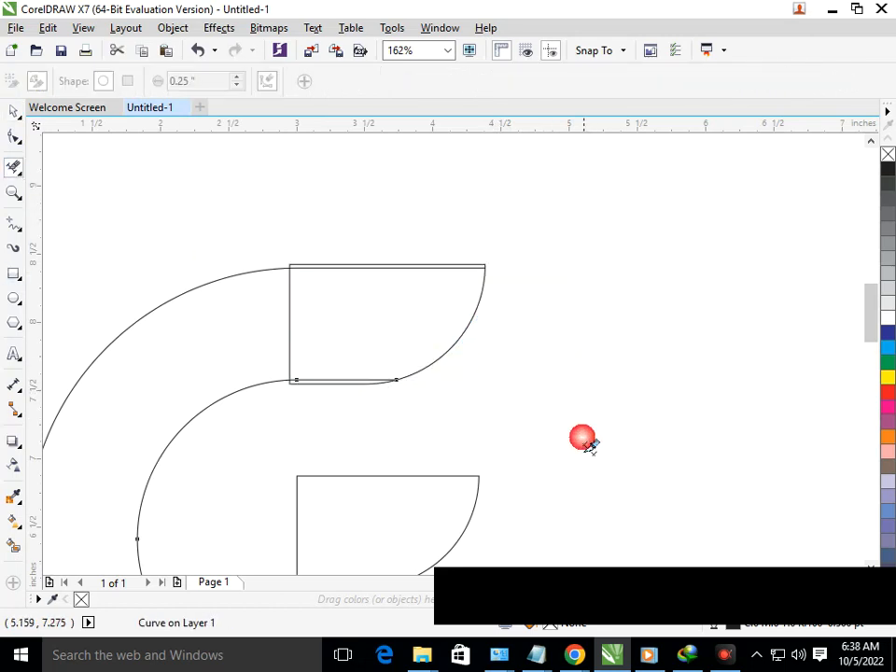
key(shift+F4)
drag(467, 383, 481, 411)
key(ctrl+z)
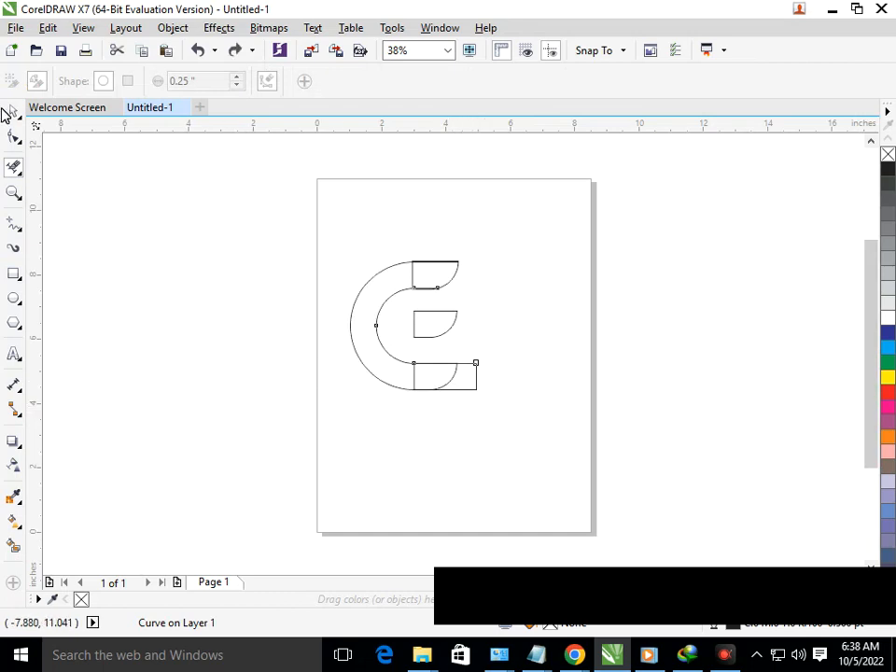
Step: Enlarge the rounded shape in the lower arm from its centre to about 1.425 by 0.871 inches, slightly overlapping the arm's outlines
click(14, 111)
click(444, 388)
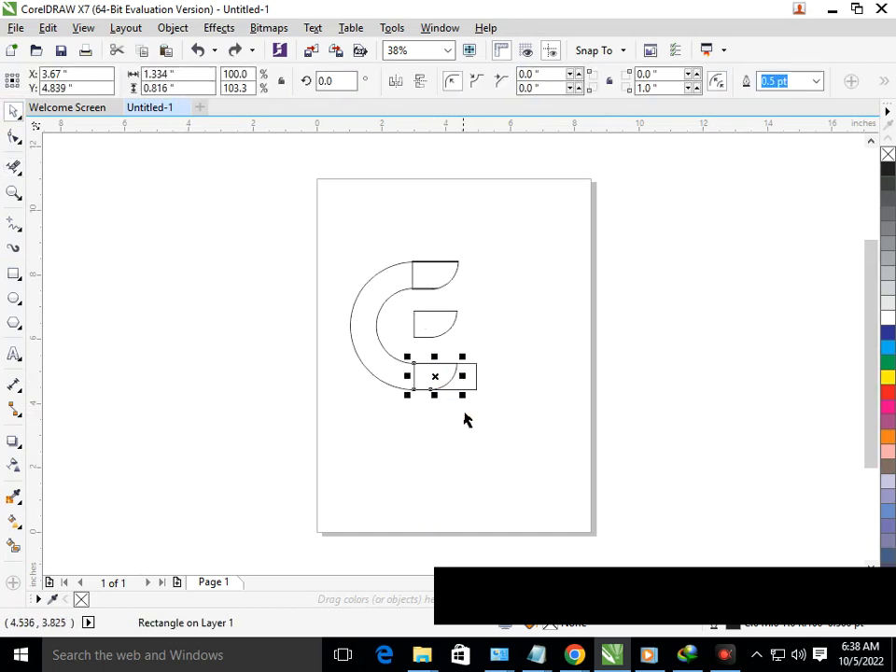
drag(470, 407, 476, 414)
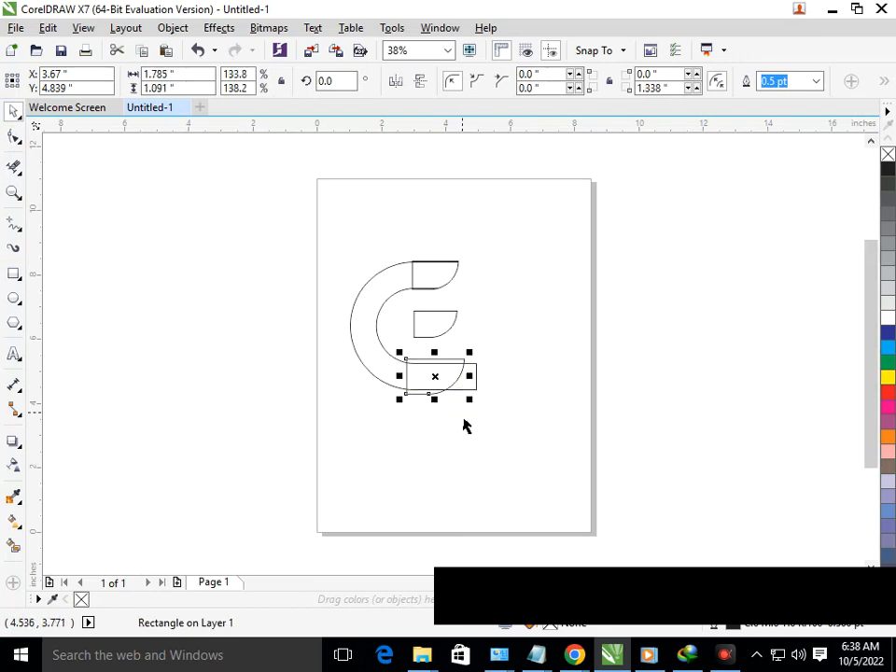
click(463, 442)
key(ctrl+z)
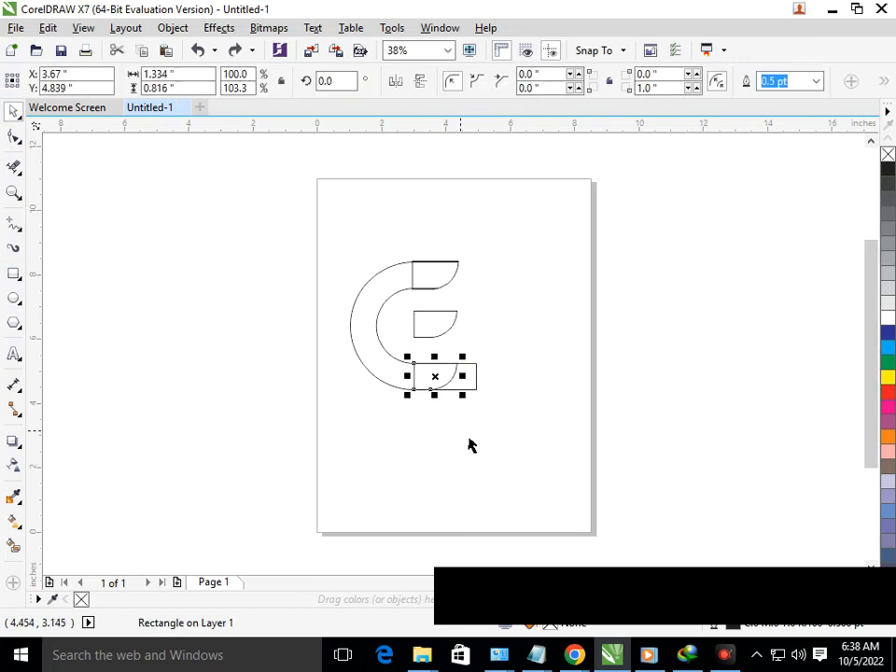
drag(575, 419, 574, 417)
drag(404, 443, 416, 444)
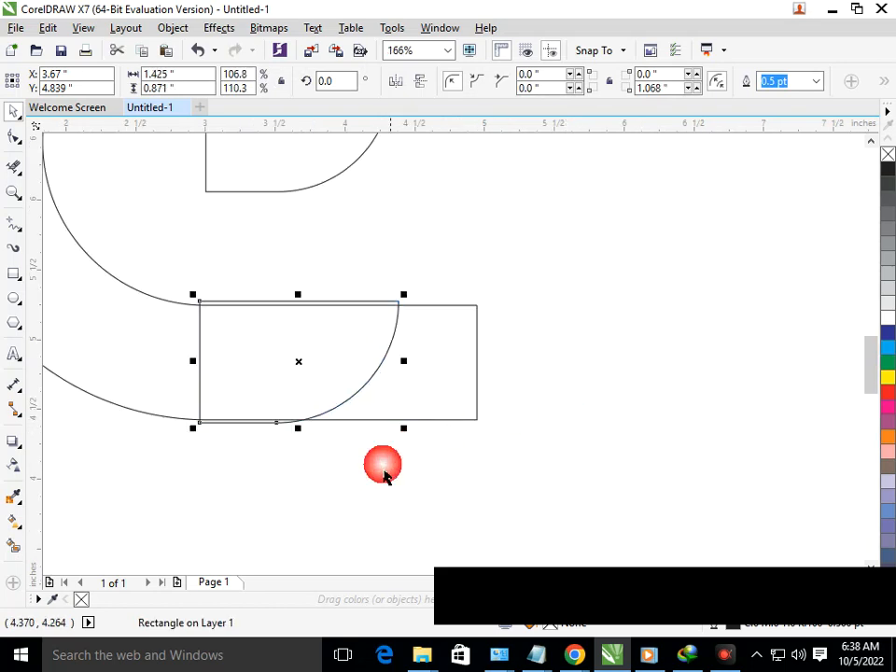
click(372, 491)
Step: Trim away the lower arm's outline beyond the rounded shape with Virtual Segment Delete
click(13, 167)
drag(424, 378, 474, 469)
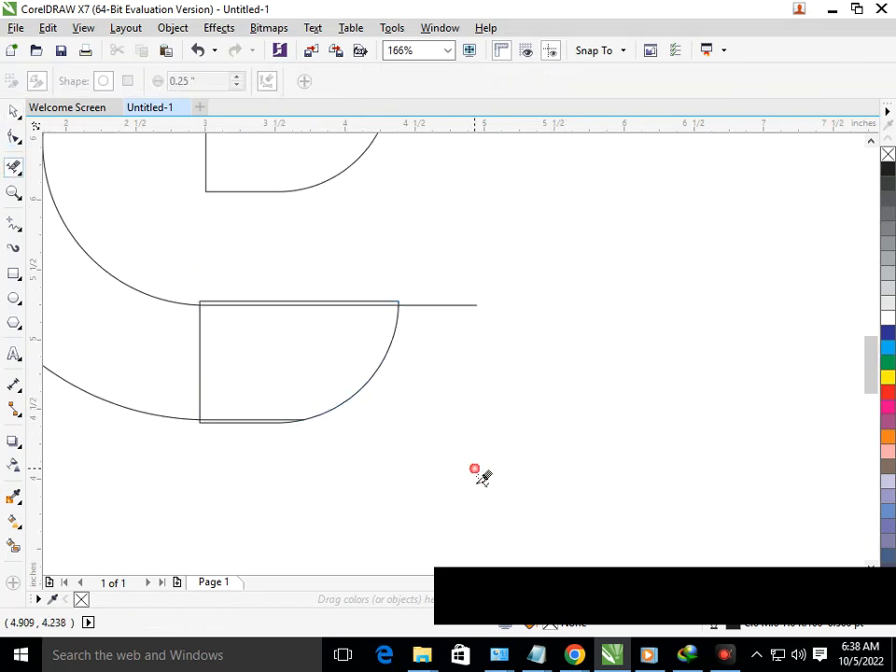
right_click(430, 421)
key(F2)
drag(378, 351, 474, 387)
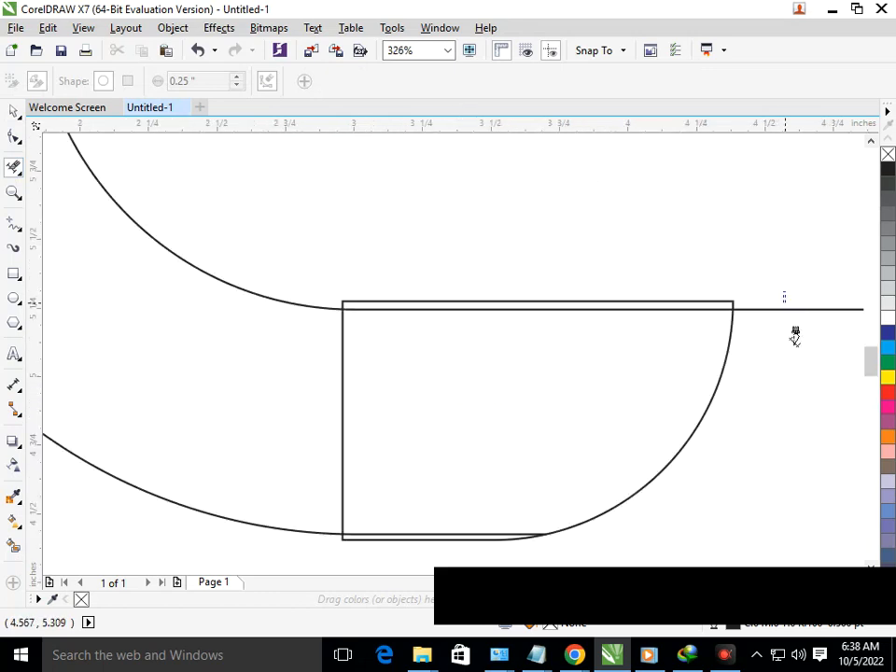
click(790, 309)
Step: Delete the rounded shape's top edge that overhangs the upper arm's outline
key(F2)
right_click(621, 436)
key(F2)
drag(371, 235, 463, 298)
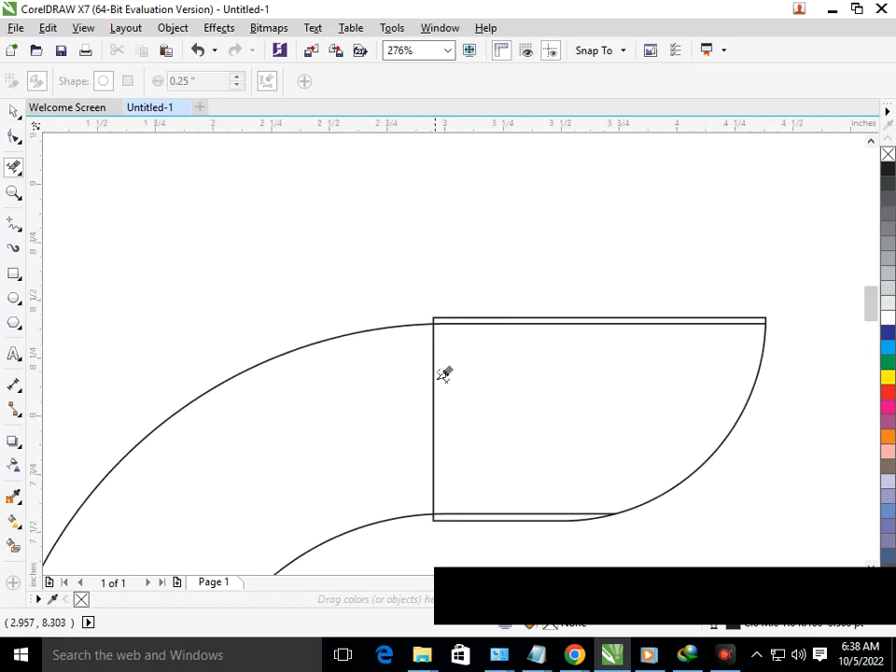
drag(366, 283, 846, 369)
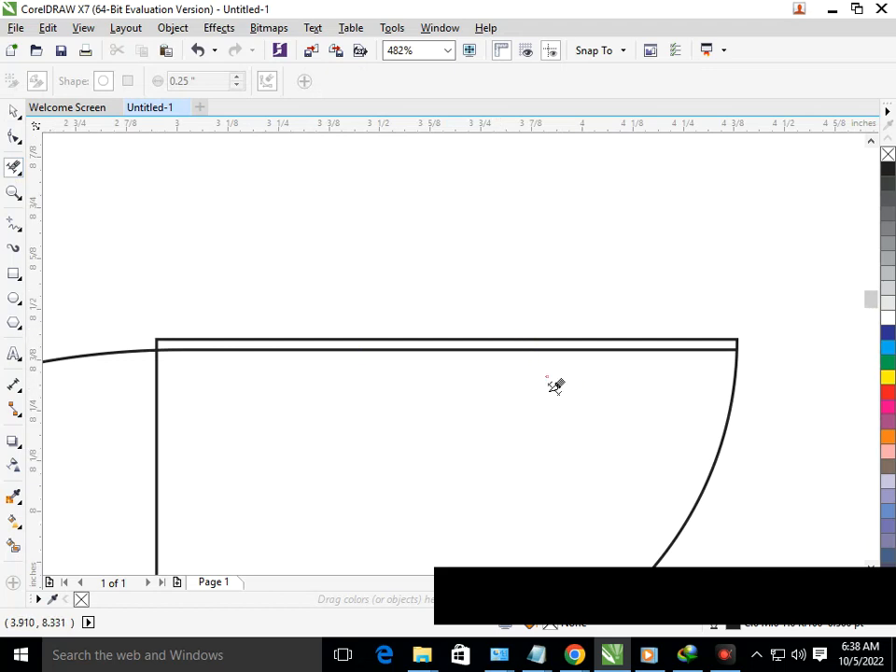
drag(361, 297, 548, 378)
click(504, 362)
Step: Delete the rounded shape's bottom edge that hangs below the upper arm's outline
key(F2)
right_click(516, 426)
key(F2)
right_click(378, 368)
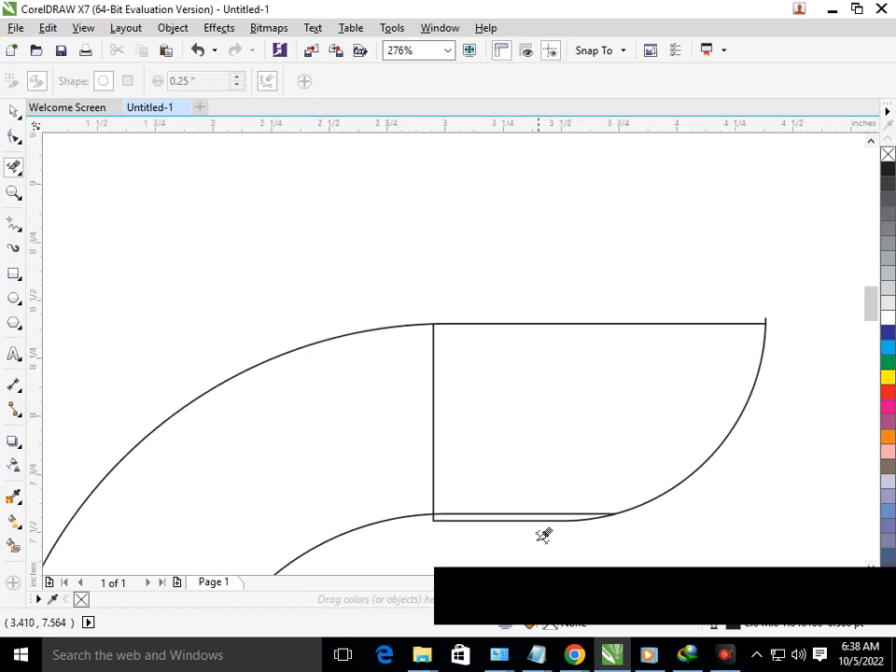
drag(576, 541, 573, 534)
click(478, 363)
Step: Delete the rounded shape's top edge that overhangs the lower arm's outline
key(F2)
right_click(431, 401)
key(F2)
key(shift+F4)
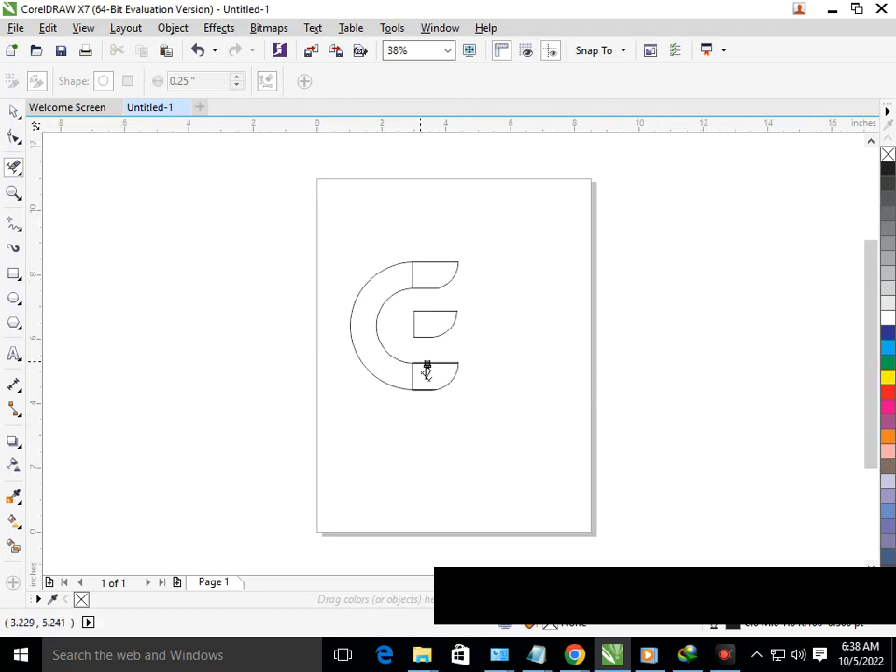
drag(464, 373, 459, 367)
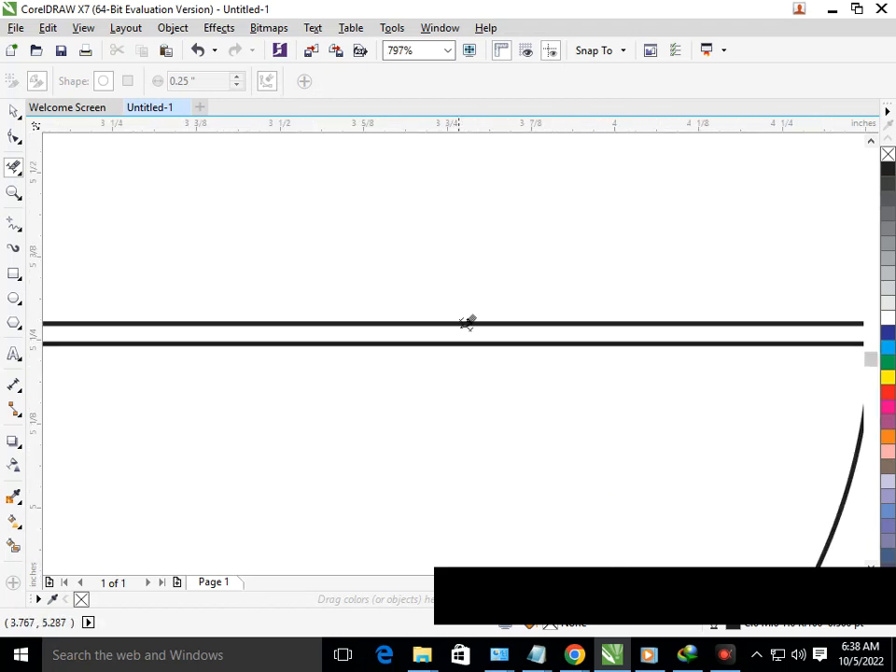
key(shift+F4)
drag(451, 381, 498, 391)
drag(452, 290, 452, 290)
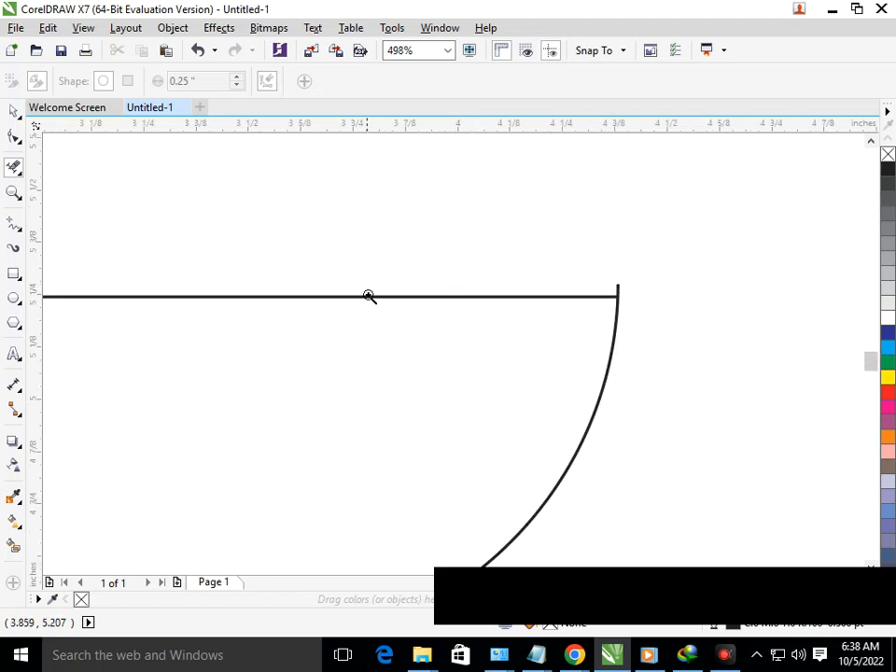
Step: Remove the short leftover stub above the lower arm's outer corner
key(F2)
right_click(573, 362)
drag(449, 352, 491, 389)
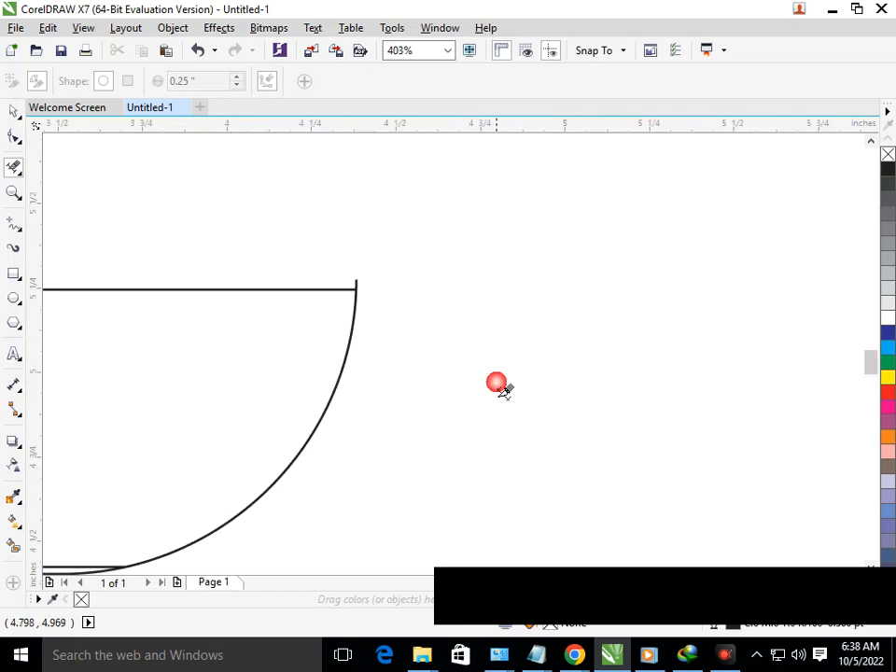
key(F2)
drag(323, 265, 422, 336)
Step: Delete the rounded shape's bottom edge that hangs below the lower arm's outline
key(F2)
drag(267, 327, 458, 448)
key(F2)
drag(256, 368, 430, 443)
drag(420, 385, 436, 403)
key(F2)
right_click(394, 400)
key(F2)
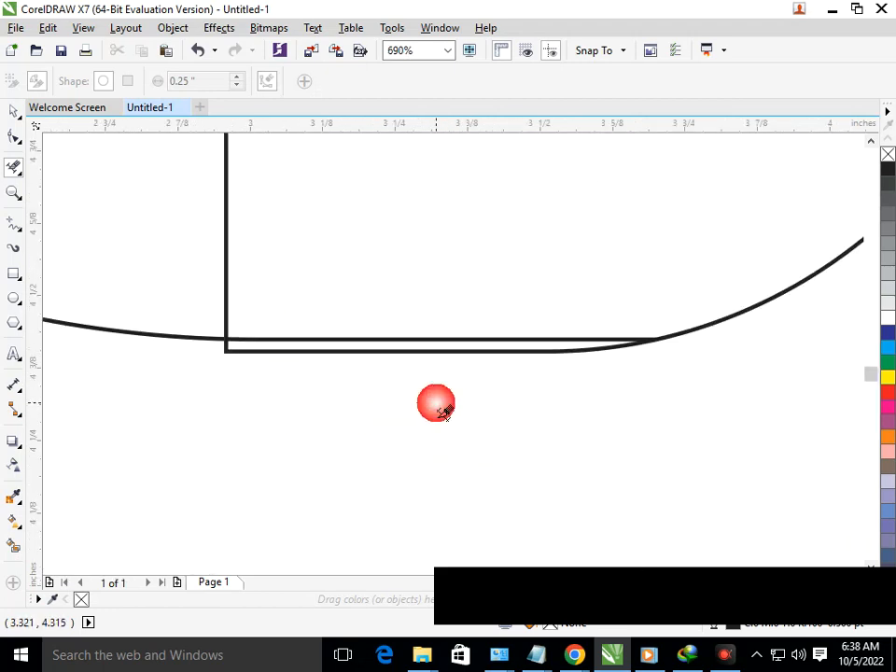
click(365, 363)
key(shift+F4)
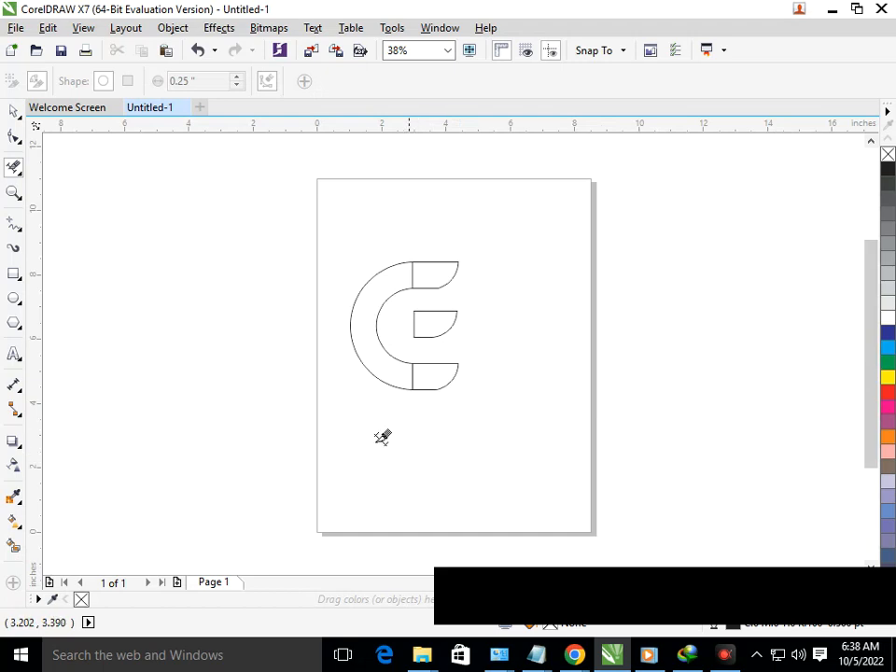
Step: Draw a circle about 3.43 inches in diameter and move it over the letter so its left edge meets the C-shaped body's outer curve
click(14, 298)
drag(303, 266, 401, 377)
click(14, 113)
drag(356, 354, 377, 362)
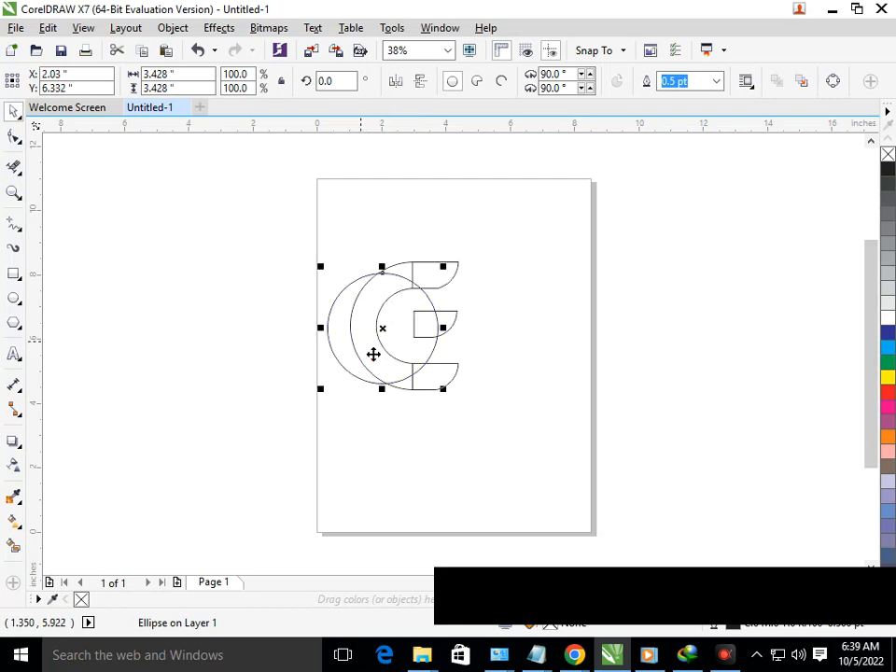
click(349, 366)
drag(356, 376, 388, 380)
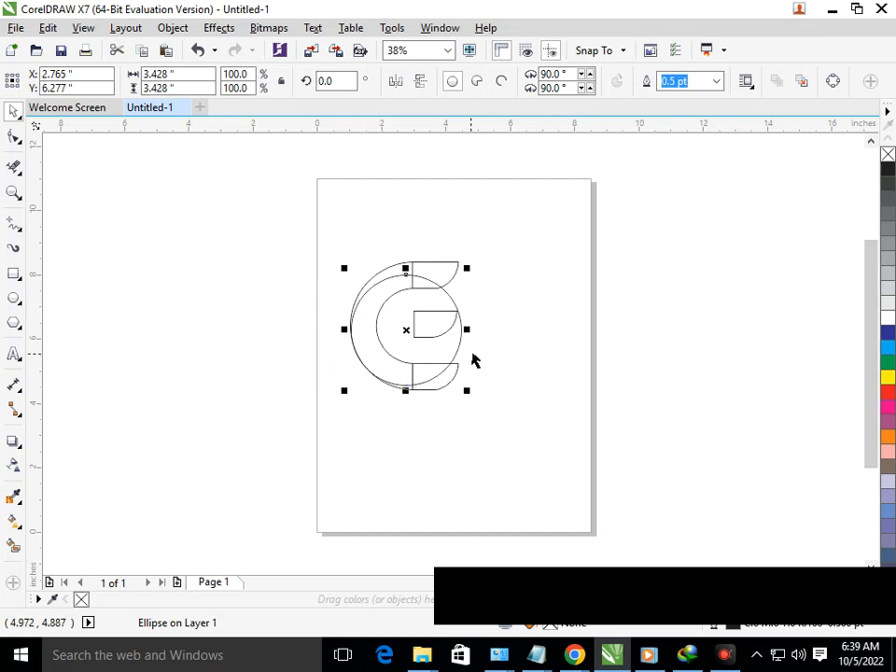
Step: Shrink the circle to about 3.15 inches and reposition it inside the C-shaped body's outer curve
mouse_move(479, 282)
mouse_down()
mouse_move(459, 296)
mouse_move(462, 279)
mouse_up()
mouse_move(381, 361)
mouse_down()
mouse_move(374, 352)
mouse_move(381, 358)
mouse_up()
mouse_move(381, 357)
mouse_down()
mouse_move(360, 343)
mouse_move(396, 359)
mouse_move(382, 366)
mouse_up()
key(ctrl+z)
click(394, 435)
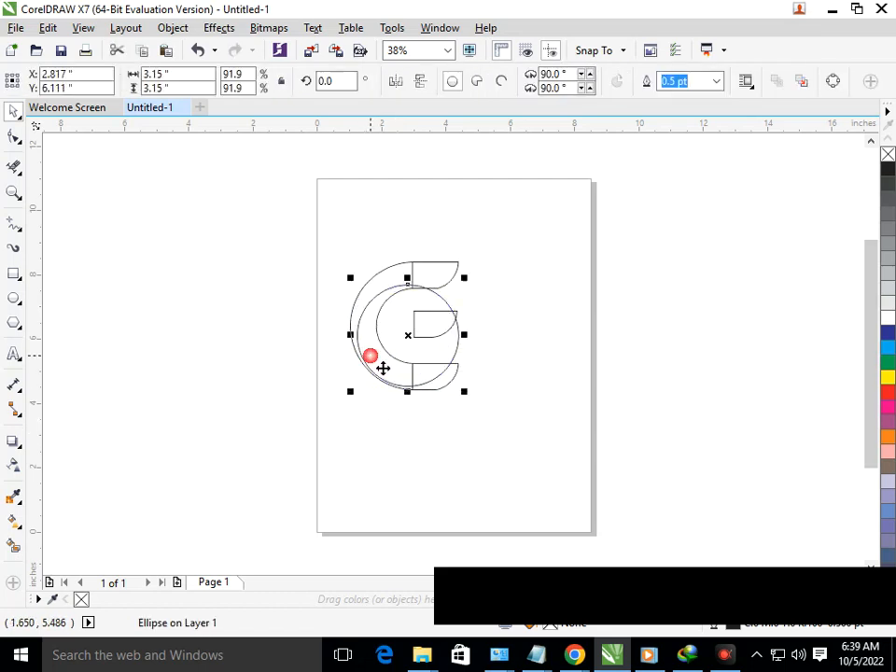
Step: Nudge the circle down until its lower-left edge meets the body's outer curve, then deselect it
key(Down)
key(Down)
key(Down)
key(Down)
key(Down)
key(Down)
key(Down)
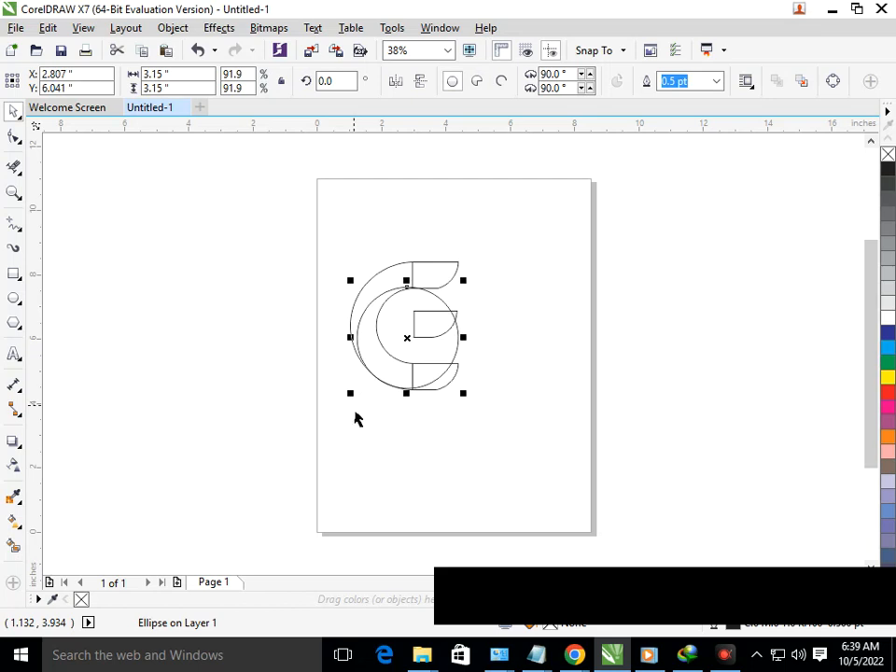
click(399, 452)
Step: Trim the circle's segments outside the letter and inside the lower arm with Virtual Segment Delete
click(13, 171)
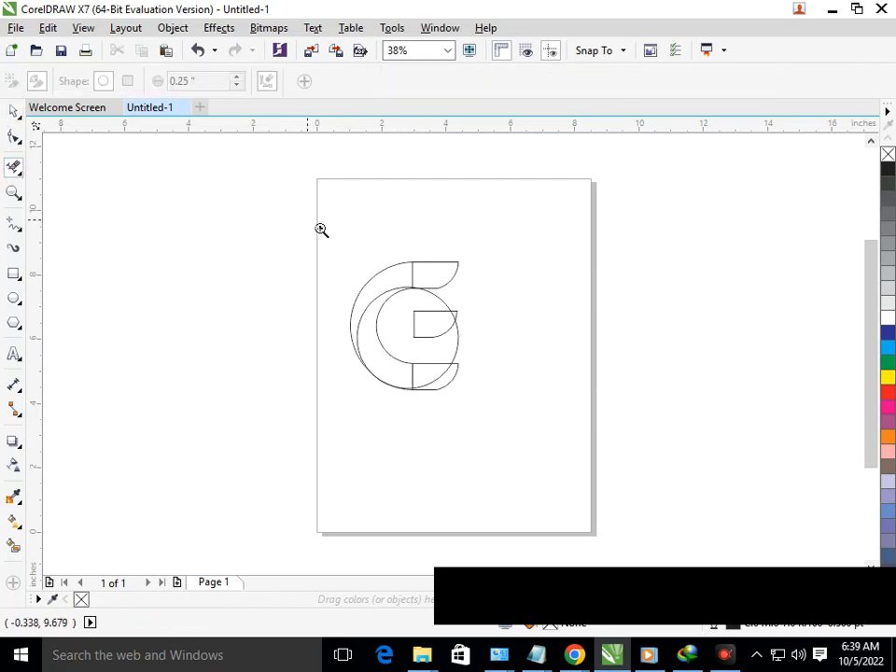
scroll(321, 280, up, 2)
drag(352, 418, 436, 426)
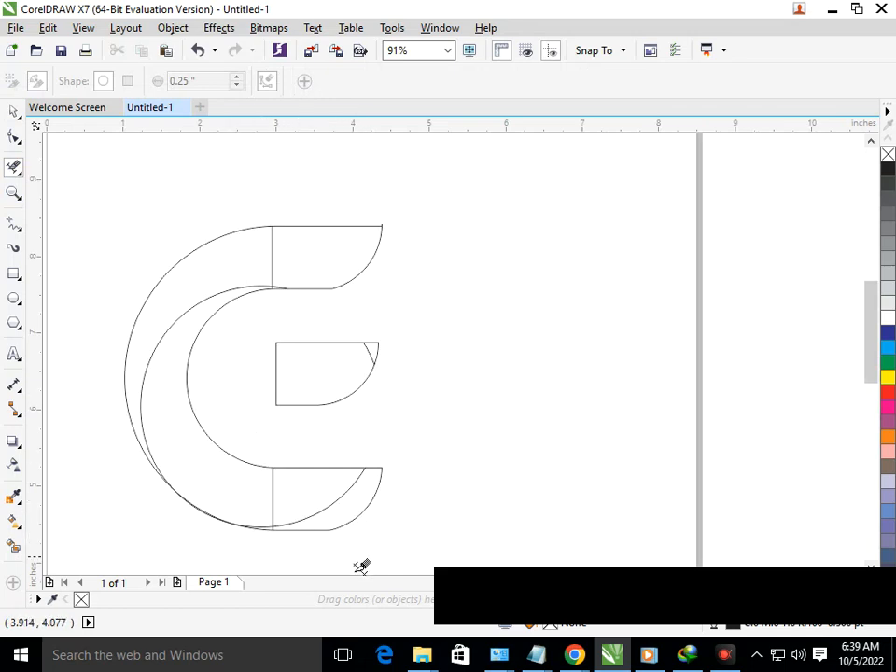
click(337, 508)
Step: Delete the circle's remaining segments inside the upper arm and the middle arm
scroll(308, 322, up, 5)
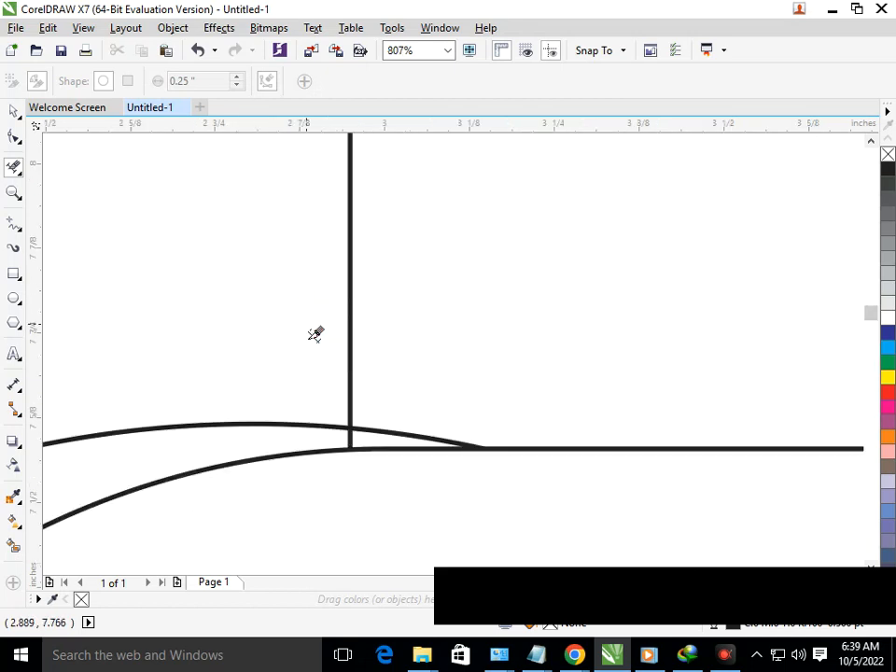
click(378, 432)
scroll(427, 406, down, 5)
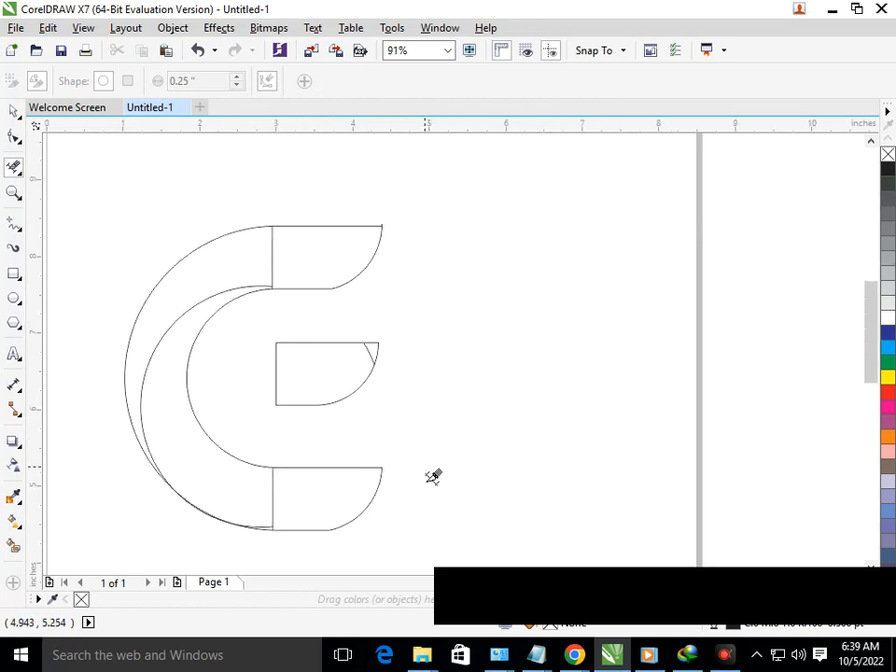
scroll(399, 380, up, 5)
click(431, 352)
scroll(388, 350, down, 5)
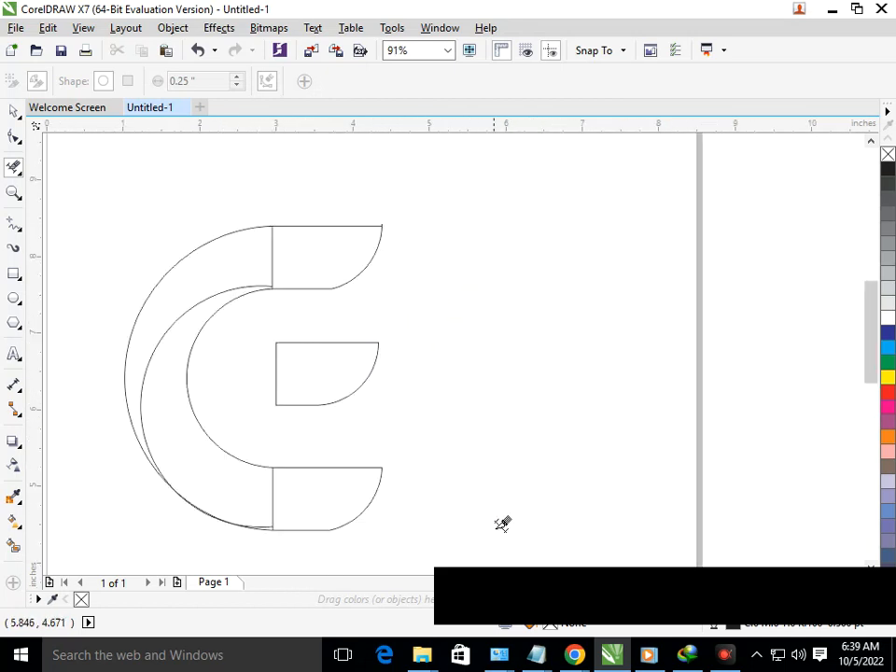
scroll(369, 422, down, 2)
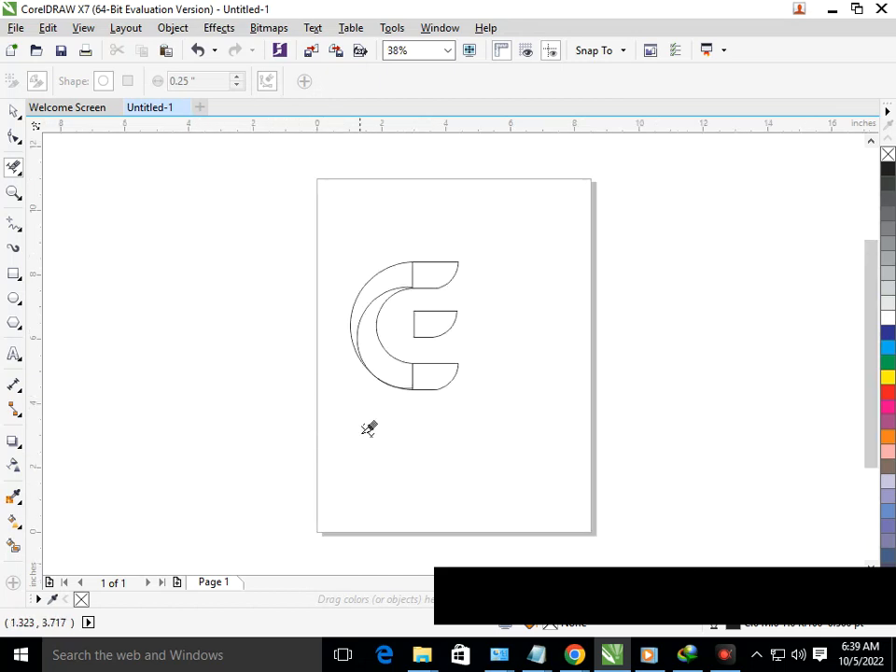
Step: Create a Smart Fill shape in the upper arm and colour it dark blue
drag(317, 207, 492, 442)
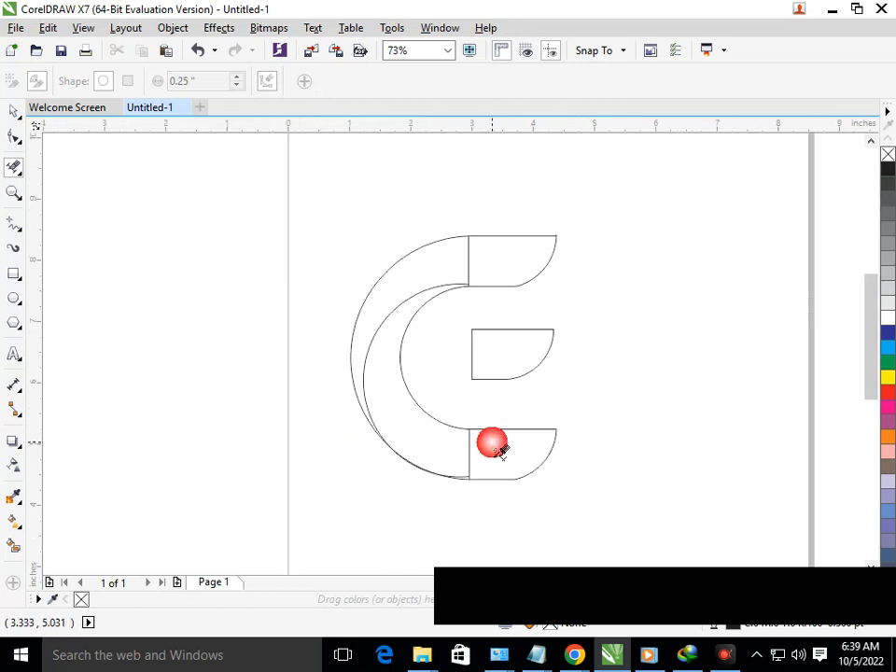
click(13, 549)
click(503, 271)
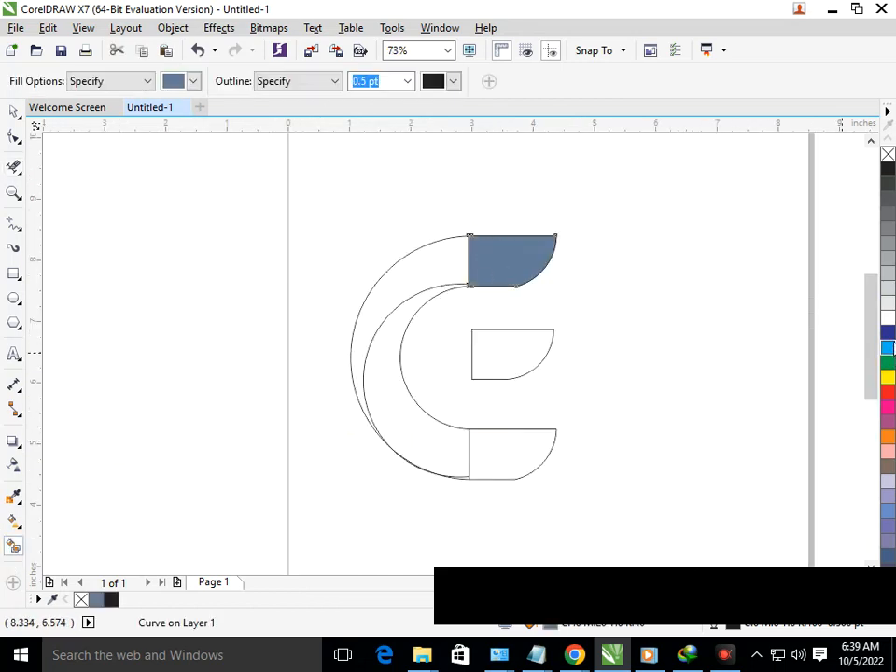
click(888, 333)
Step: Smart-fill the body's outer crescent and the lower arm with the default blue-grey
click(394, 304)
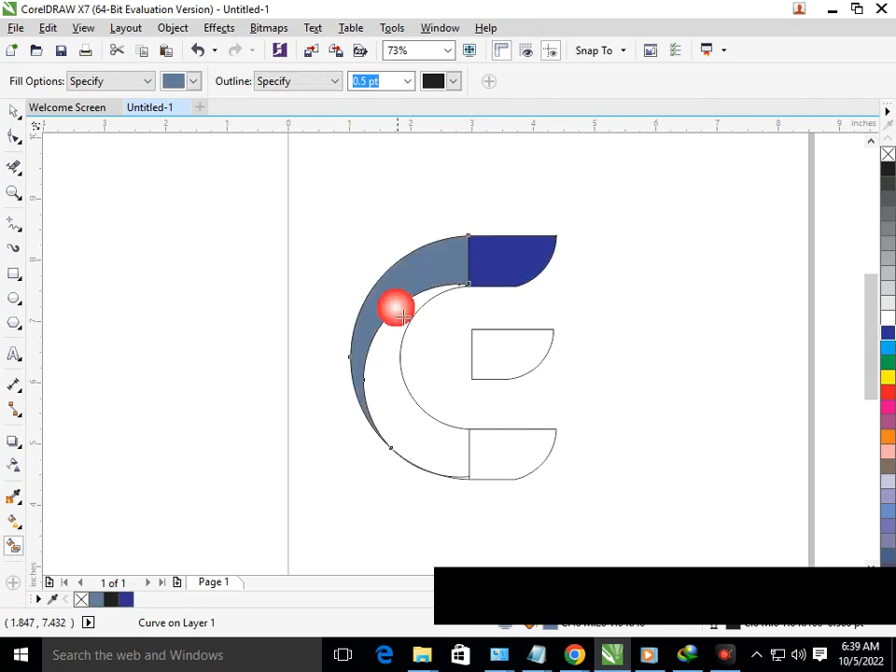
click(725, 414)
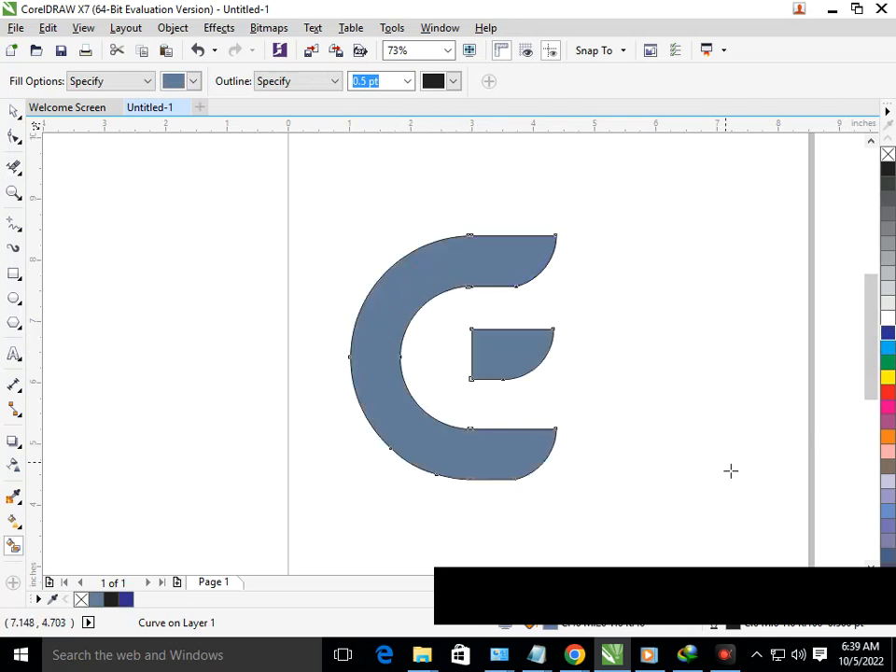
key(ctrl+z)
click(472, 457)
Step: Smart-fill the body's inner crescent and colour it magenta, and refill the outer crescent in cyan
click(444, 444)
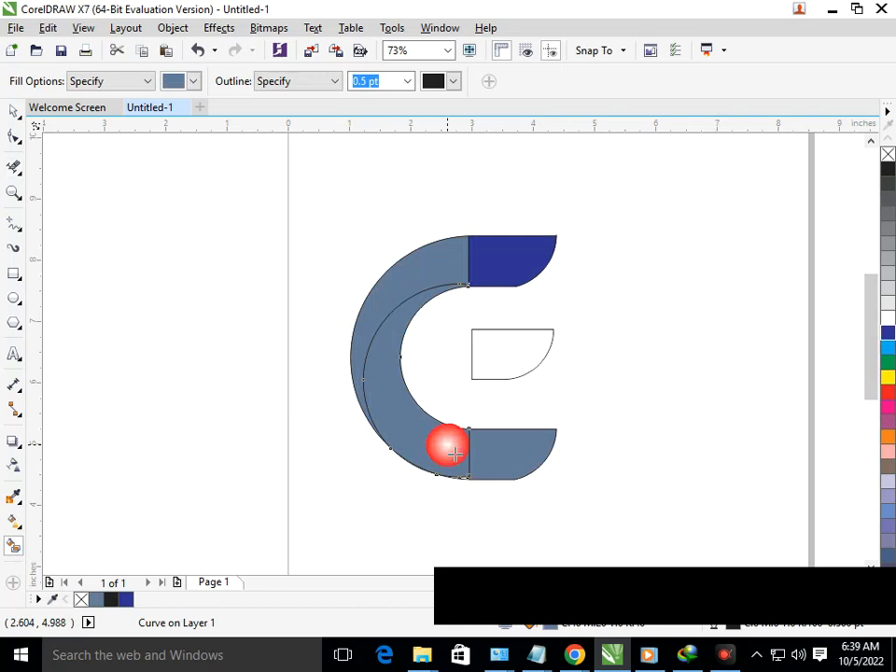
click(888, 407)
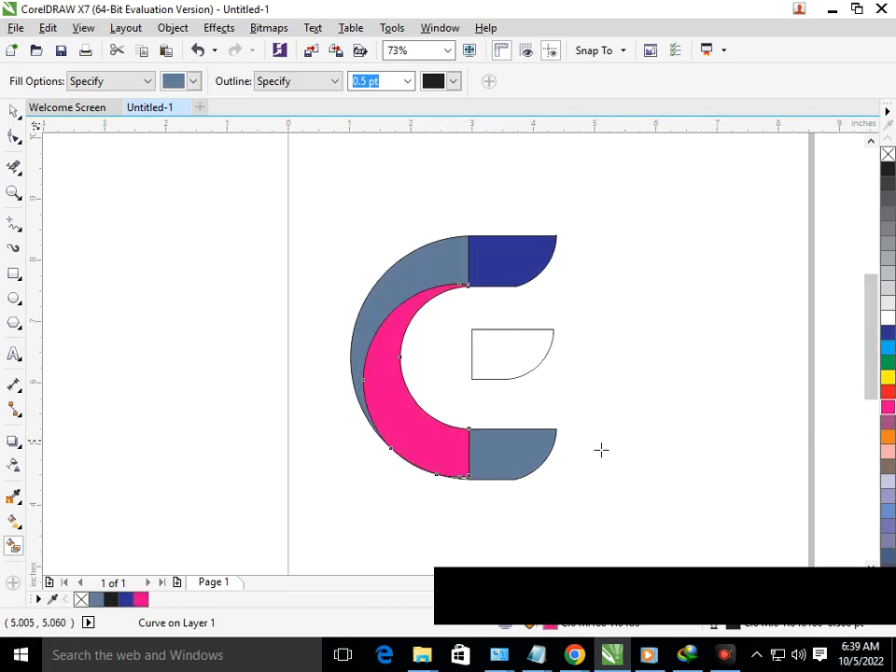
click(410, 280)
key(ctrl+z)
click(416, 266)
click(887, 347)
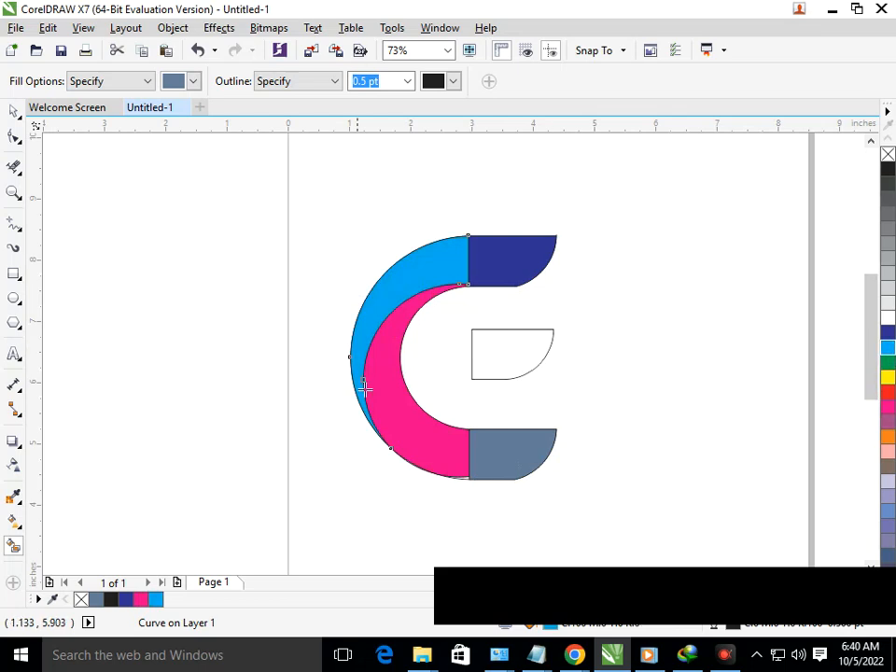
Step: Smart-fill the middle arm and colour it dark blue
click(526, 358)
click(888, 332)
key(F2)
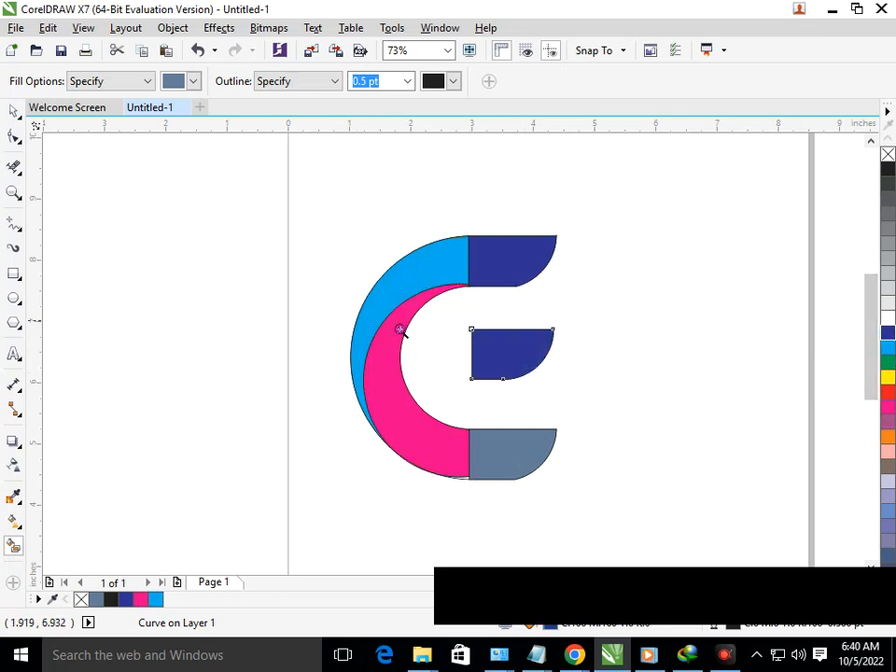
right_click(519, 418)
click(14, 114)
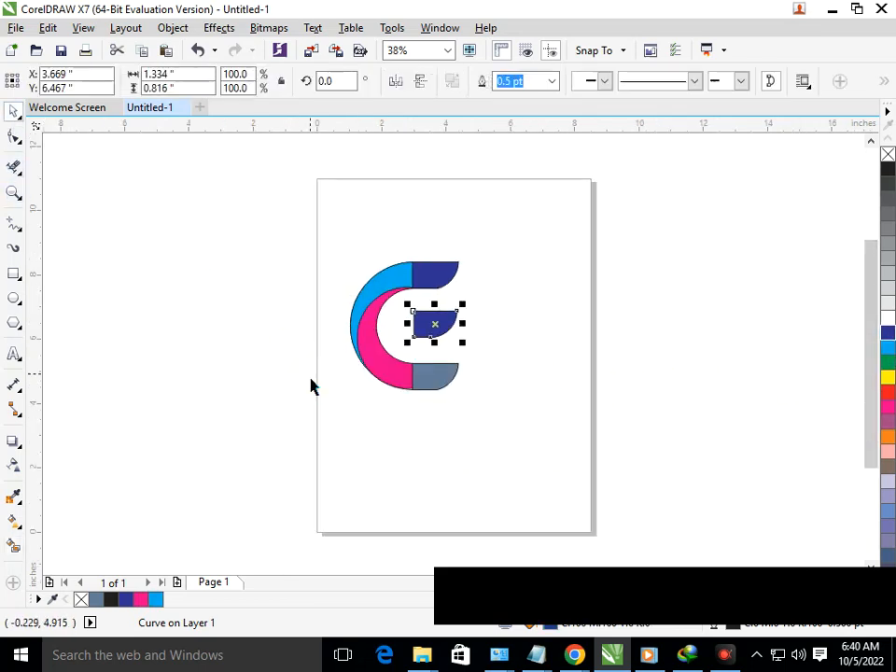
click(389, 257)
drag(423, 408, 505, 429)
key(F2)
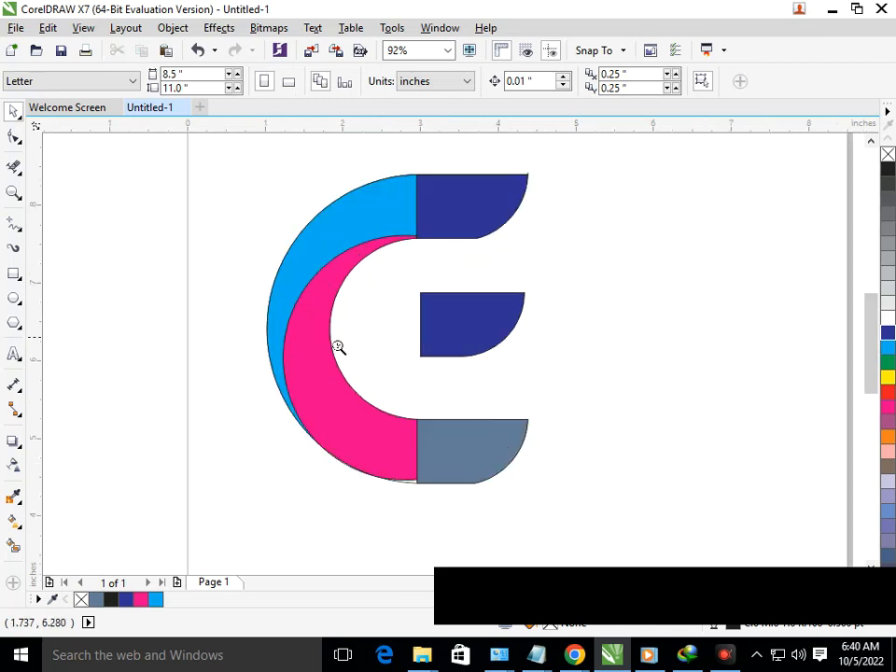
right_click(424, 396)
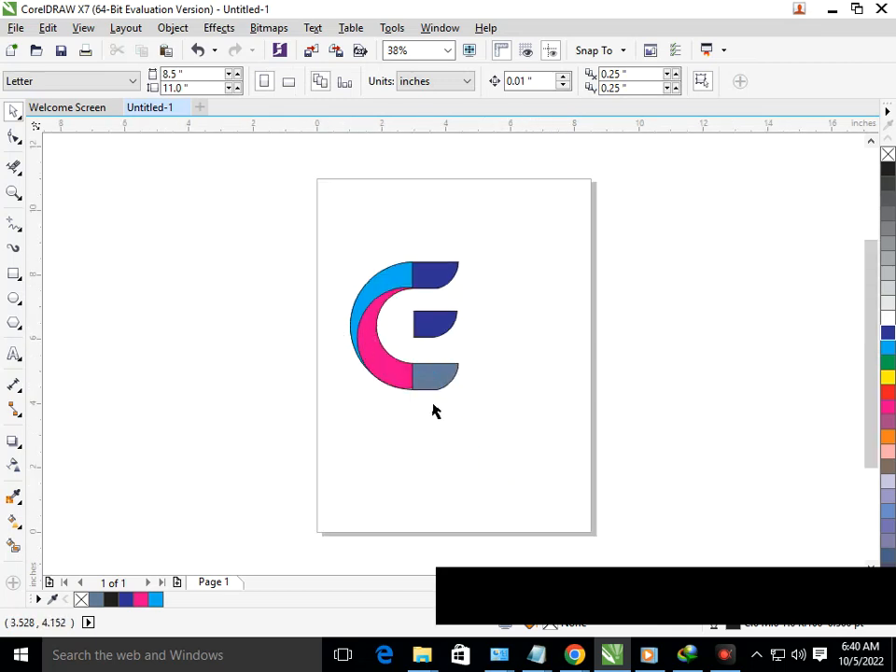
Step: Apply a linear fountain fill to the body's outer crescent, running from its upper end down to its lower-left edge
click(21, 525)
click(74, 523)
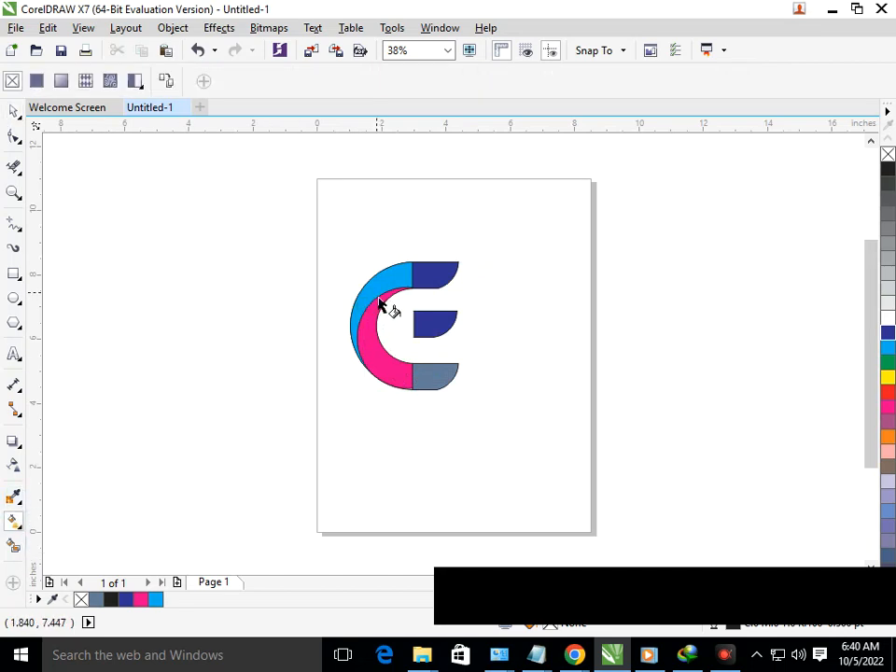
click(407, 278)
click(396, 265)
mouse_move(404, 267)
mouse_down()
mouse_move(350, 324)
mouse_move(355, 351)
mouse_up()
click(354, 351)
Step: Set the colour at the lower end of the outer crescent's gradient to blue, #386AFF
click(369, 352)
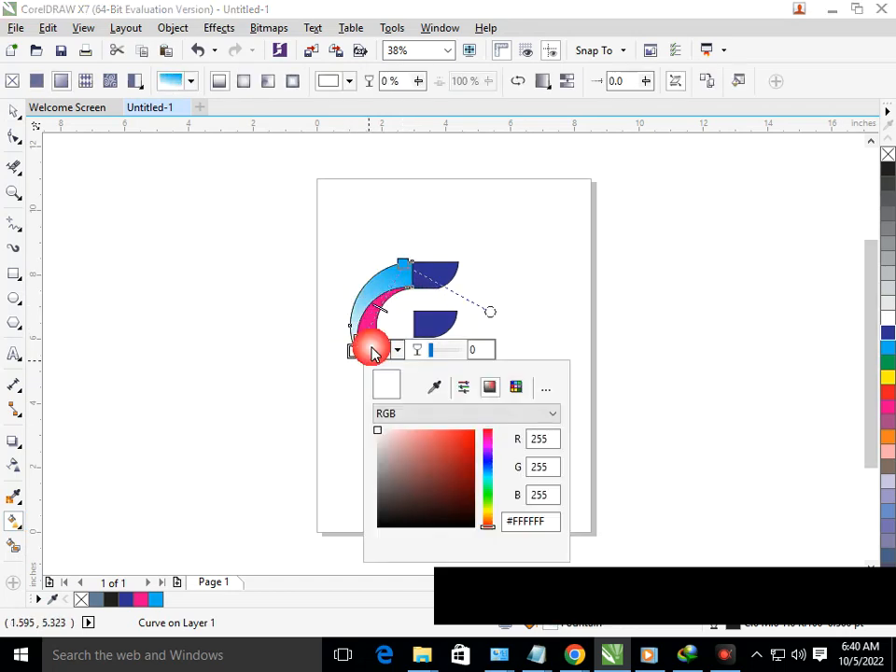
click(458, 431)
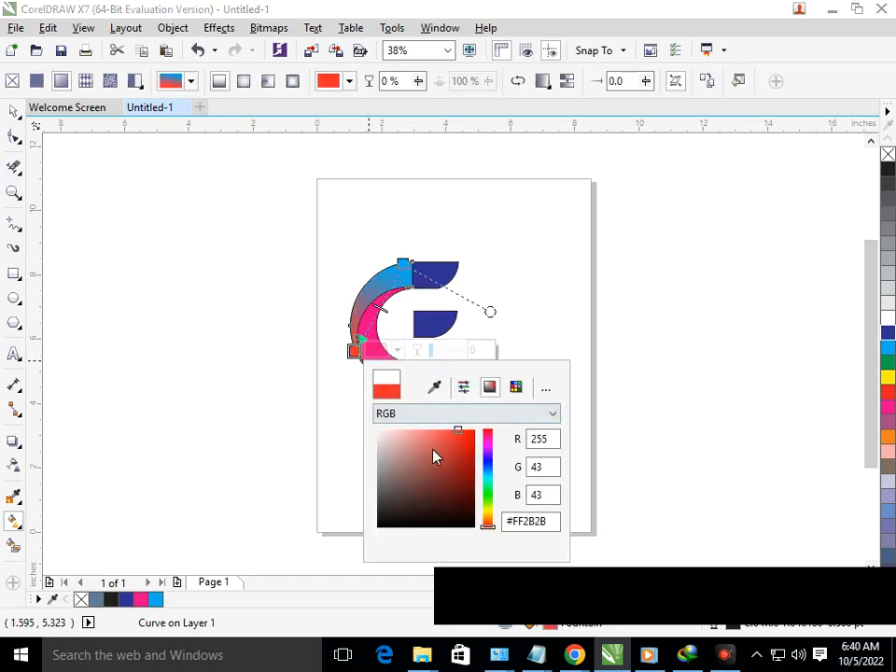
click(488, 495)
drag(488, 482, 488, 468)
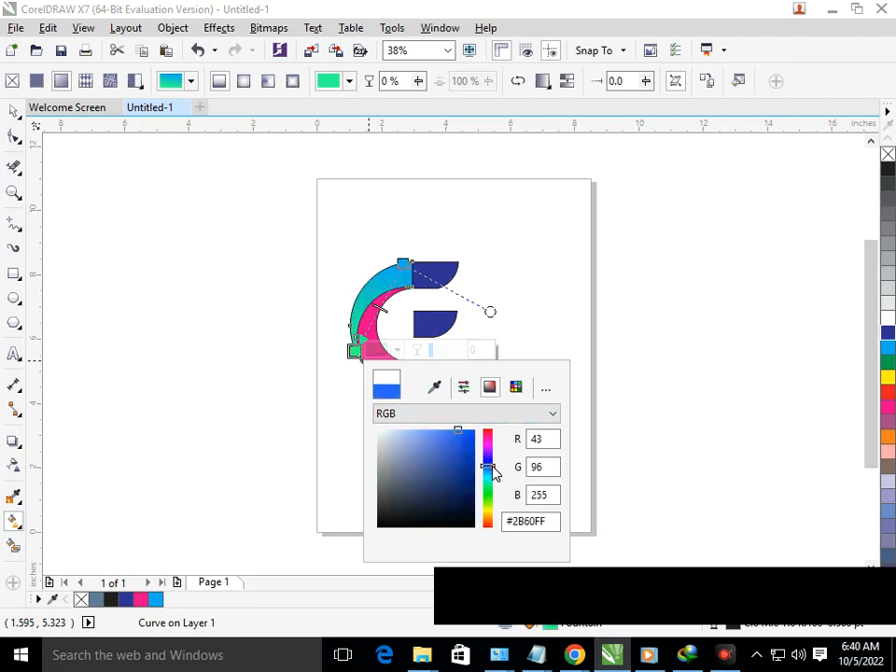
click(455, 431)
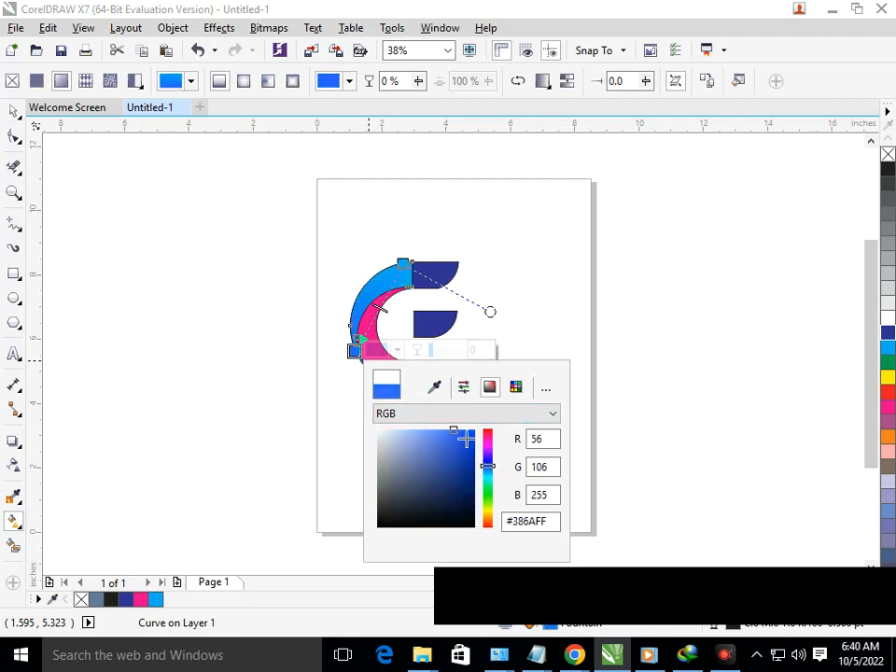
Step: Set the colour at the upper end of the outer crescent's gradient to purple from the CMYK Palette, then deselect the shape
click(401, 262)
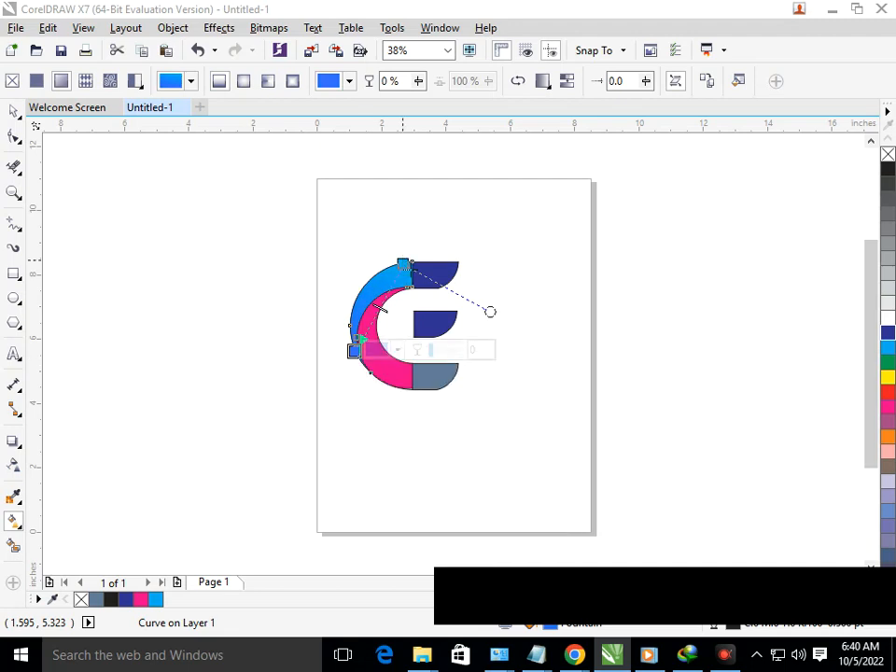
click(426, 262)
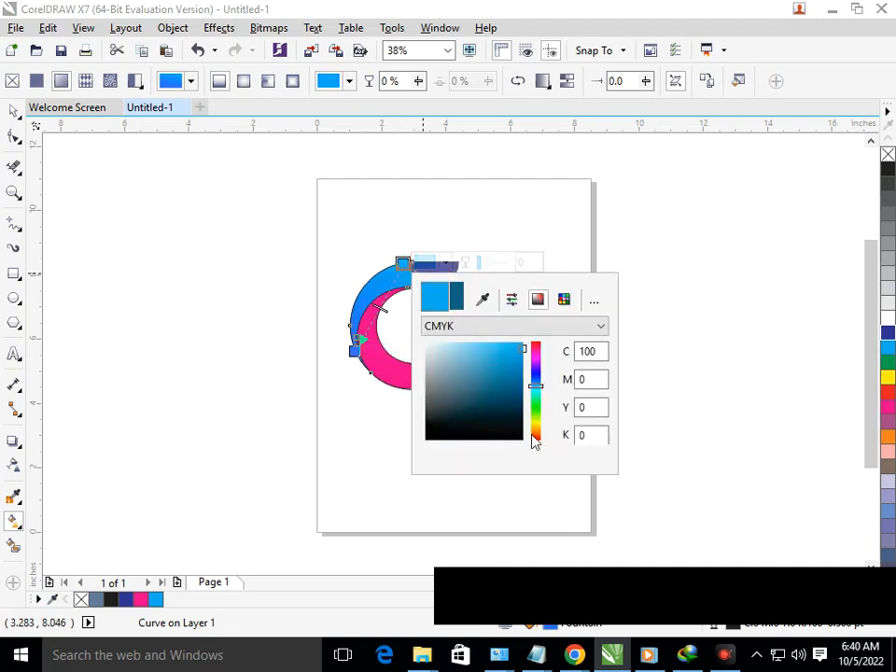
drag(535, 441, 537, 417)
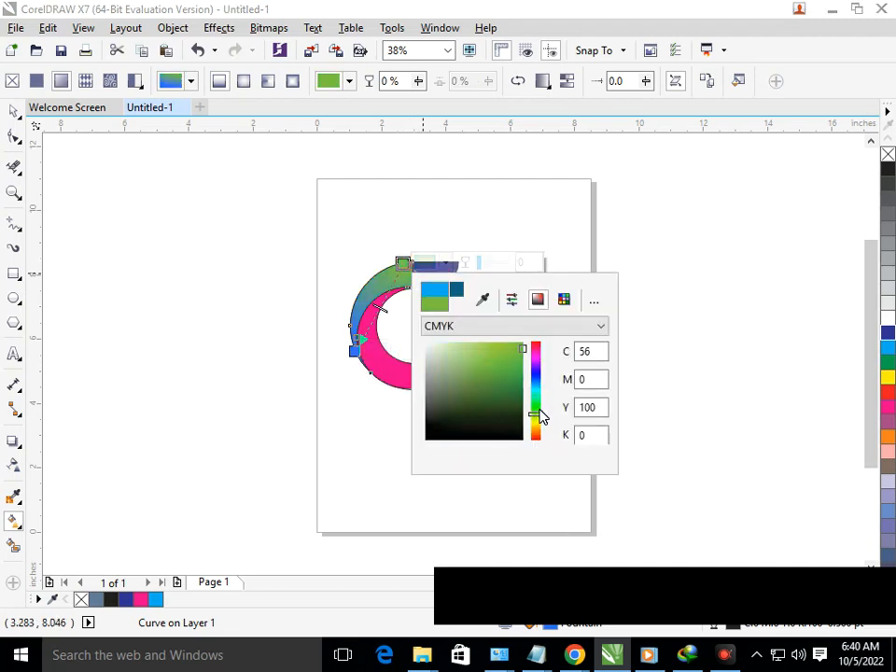
click(563, 300)
click(563, 414)
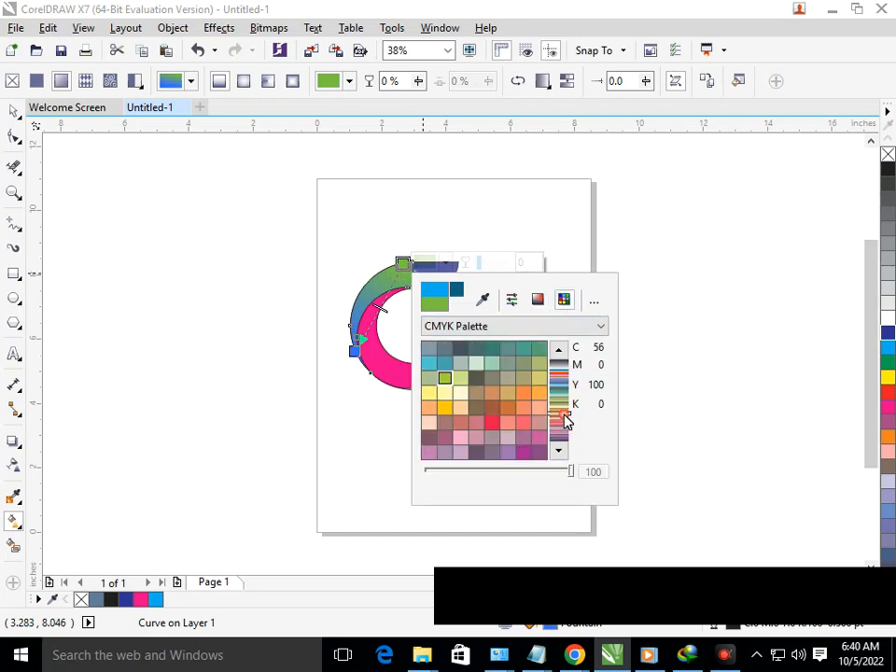
click(541, 396)
click(523, 436)
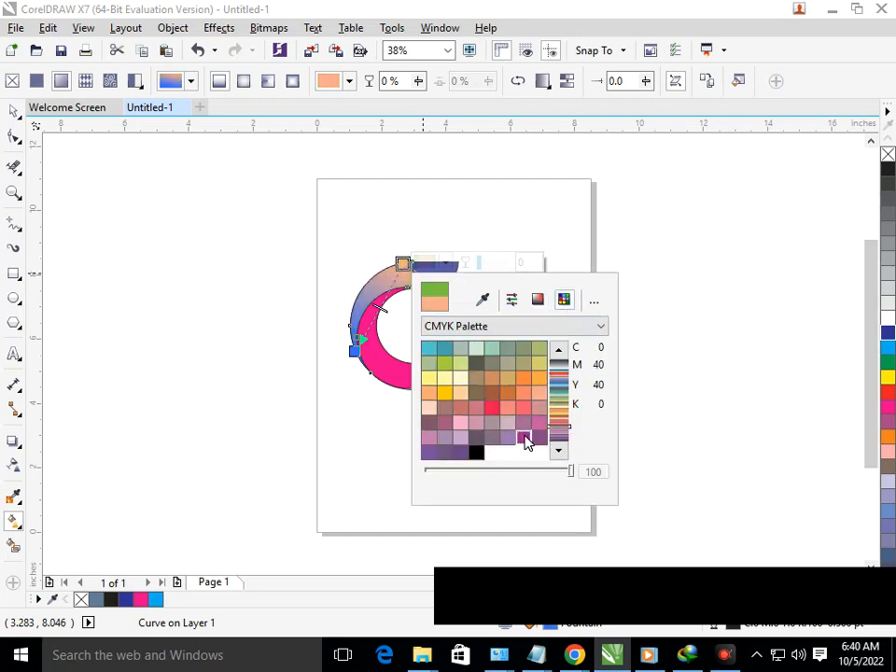
click(17, 110)
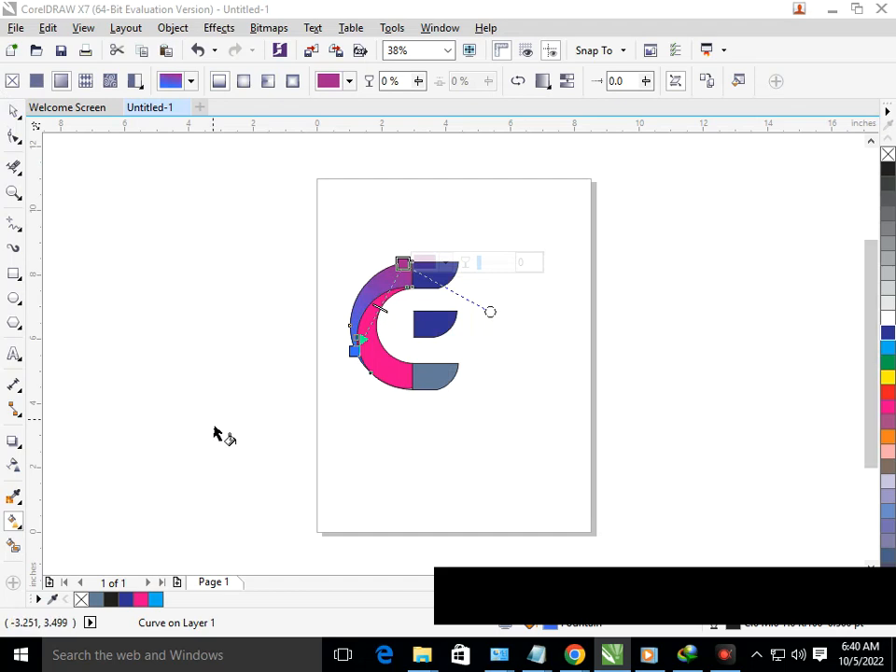
click(202, 385)
click(12, 112)
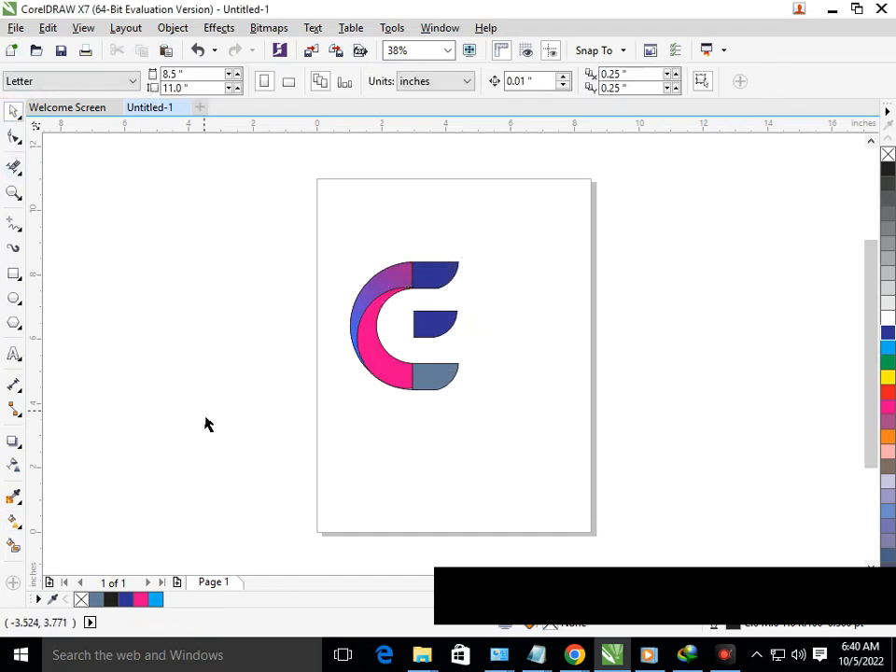
Step: Copy the outer crescent's fountain fill to the inner crescent with Copy Properties From
click(393, 379)
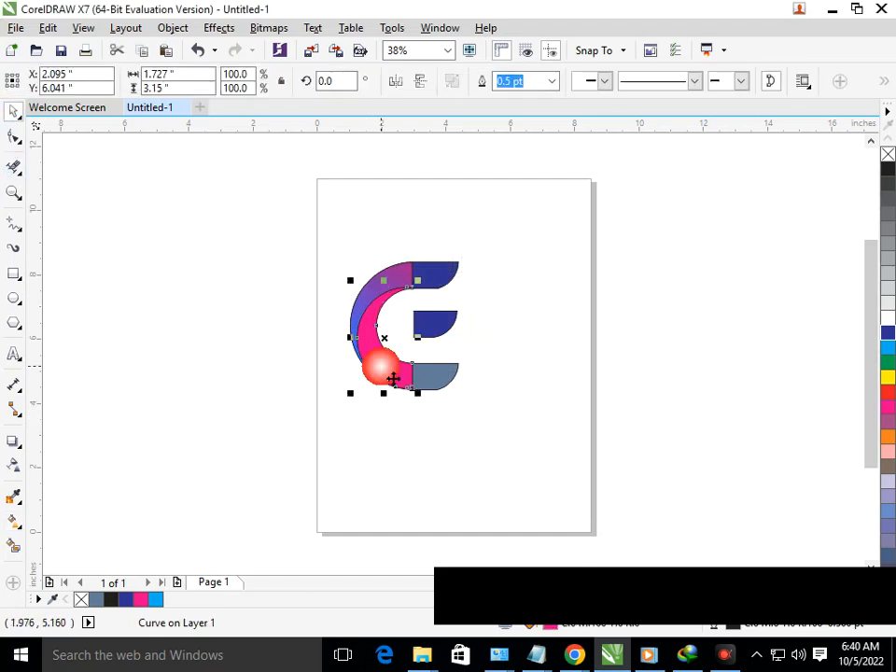
click(47, 27)
click(128, 270)
click(296, 308)
click(467, 365)
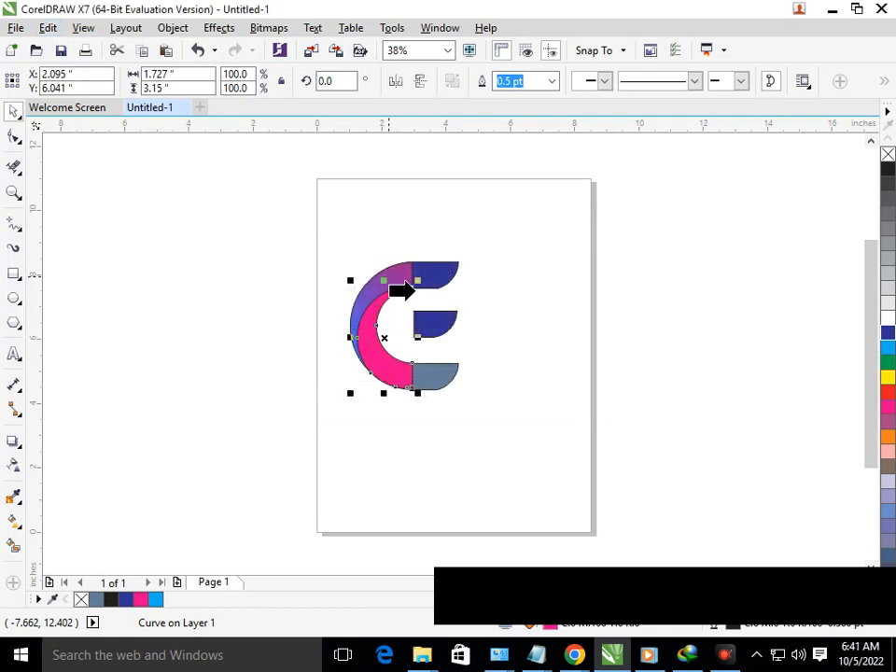
click(390, 280)
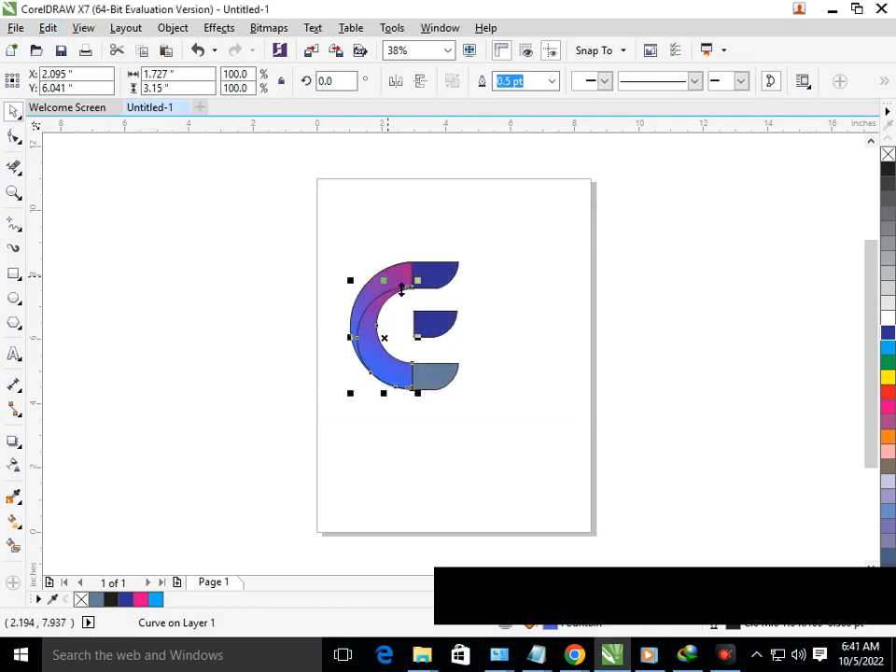
Step: Reverse the direction of the inner crescent's fountain fill and apply the change
key(F11)
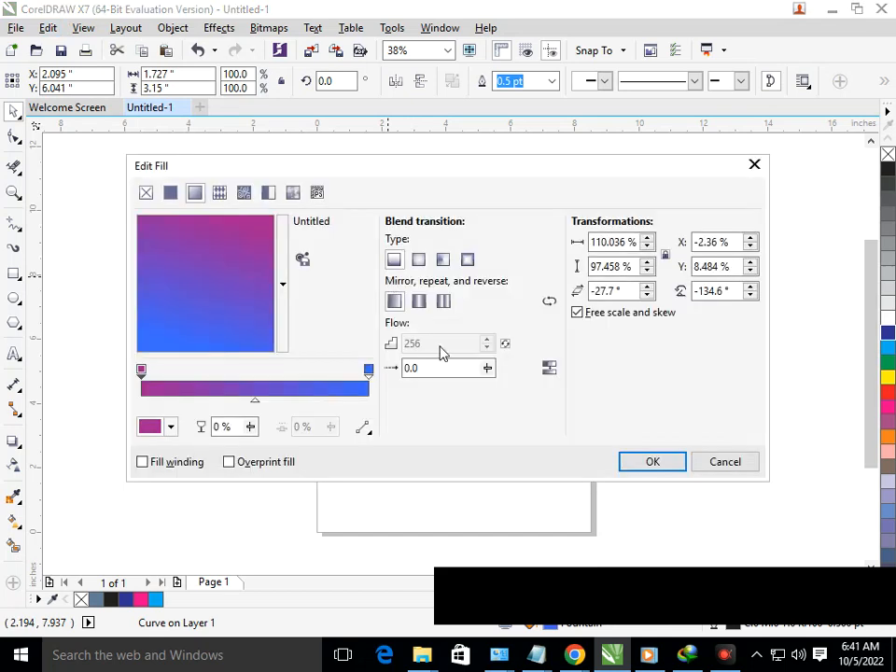
drag(473, 175, 486, 422)
click(563, 552)
drag(551, 422, 432, 157)
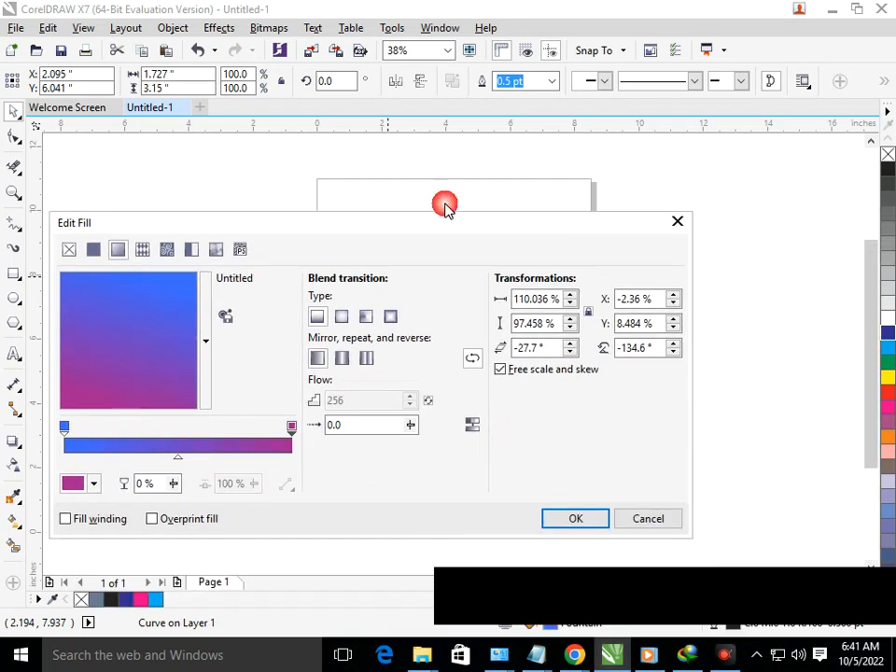
click(575, 518)
click(440, 487)
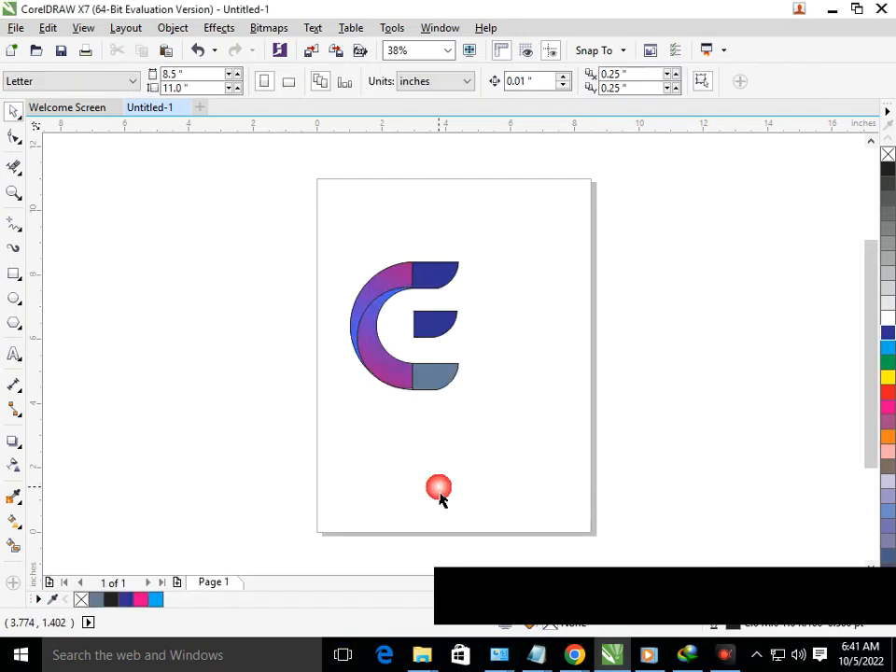
Step: Recolour the lower, middle and upper arms solid green
click(425, 376)
click(887, 334)
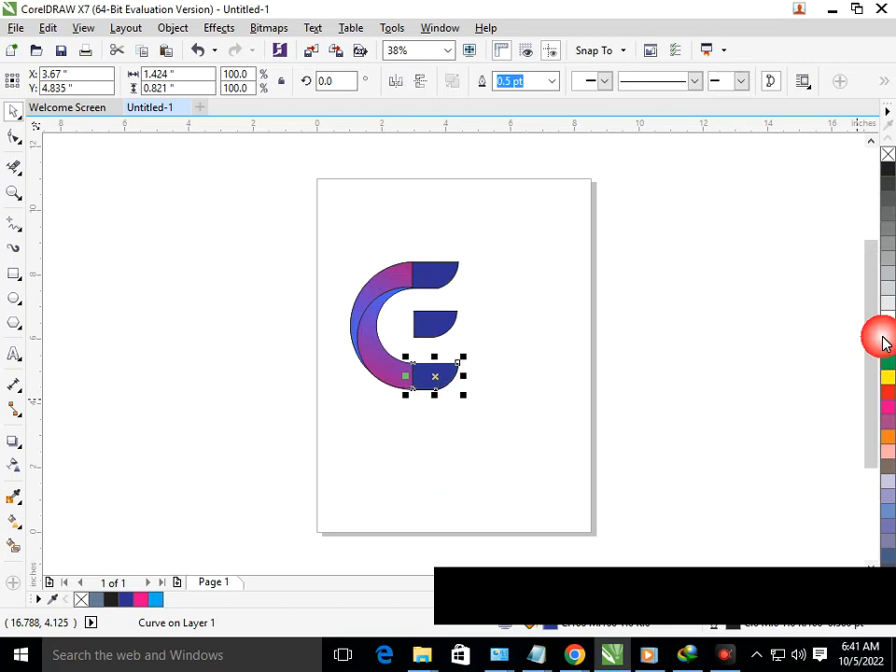
click(886, 369)
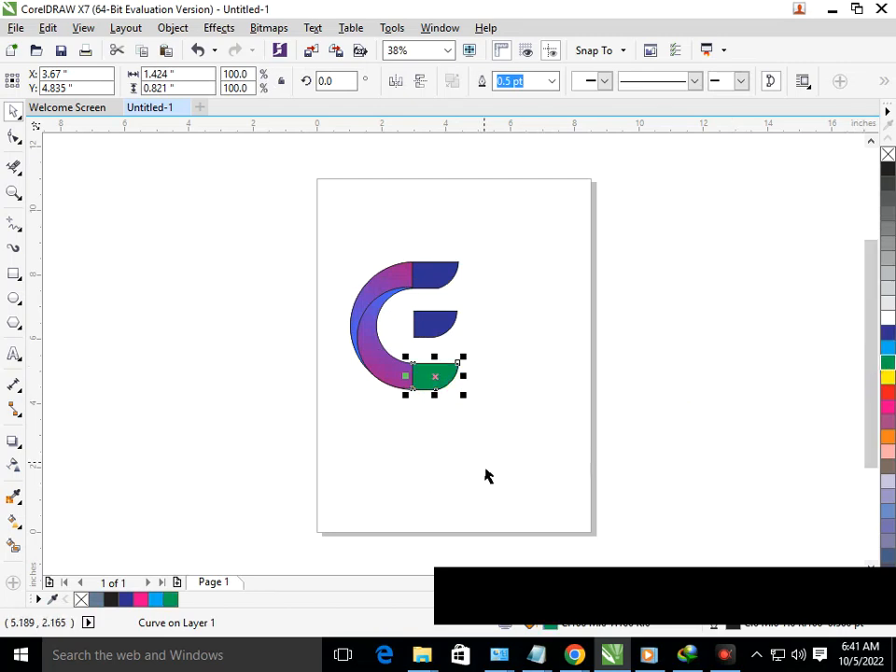
click(486, 474)
click(430, 329)
click(888, 367)
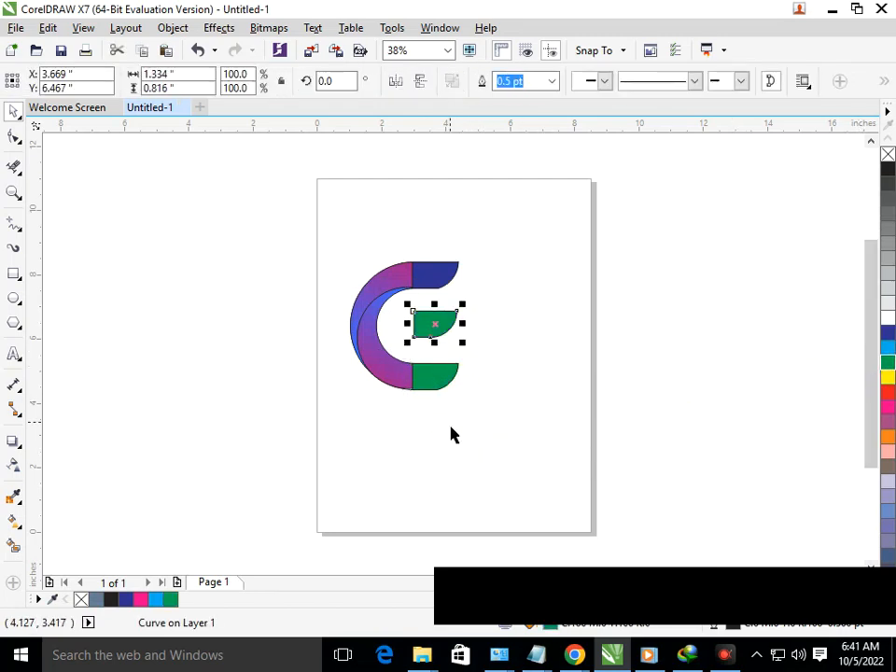
click(450, 430)
click(434, 277)
click(888, 364)
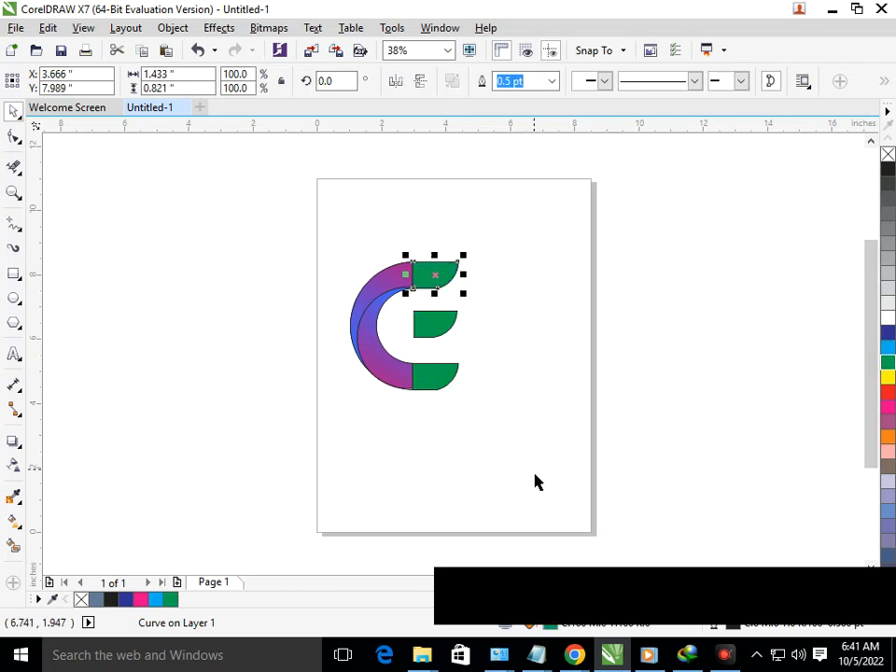
click(535, 502)
Step: Fill the lower arm with black and clear the selection
click(431, 384)
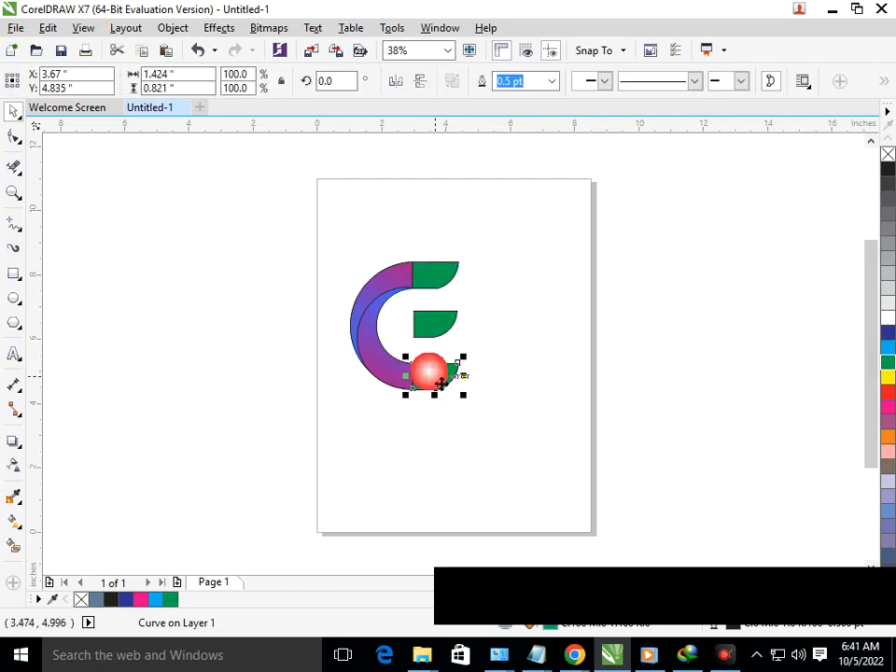
click(887, 169)
click(480, 504)
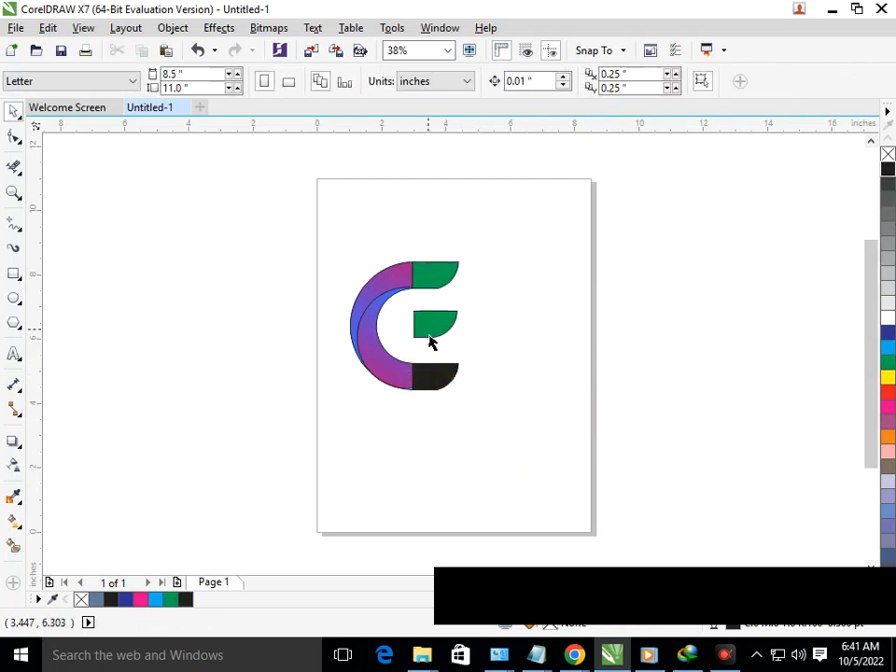
click(431, 332)
click(420, 487)
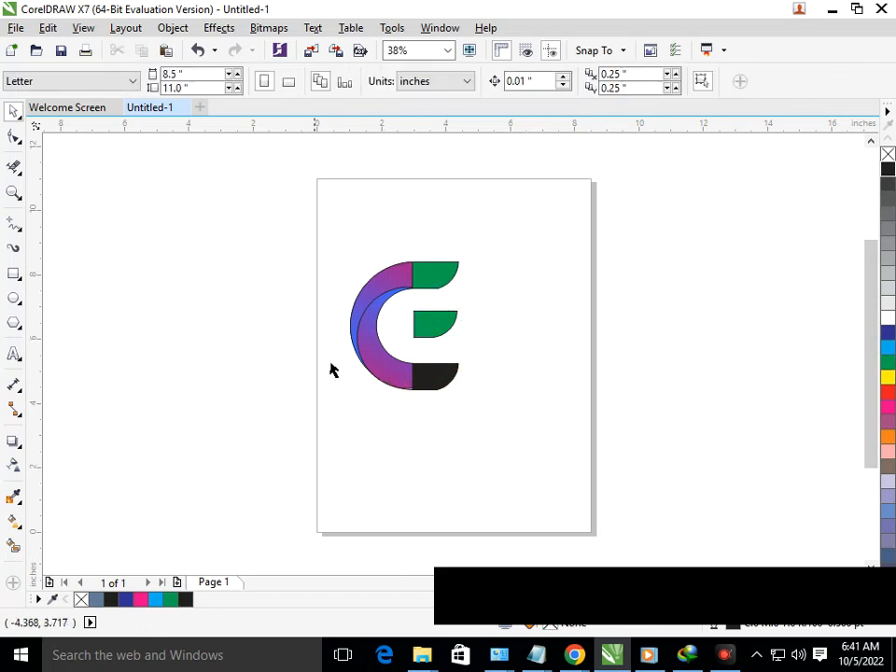
Step: Give the lower arm a linear fountain fill and set its end colour to peach (C0 M40 Y40 K0)
click(427, 382)
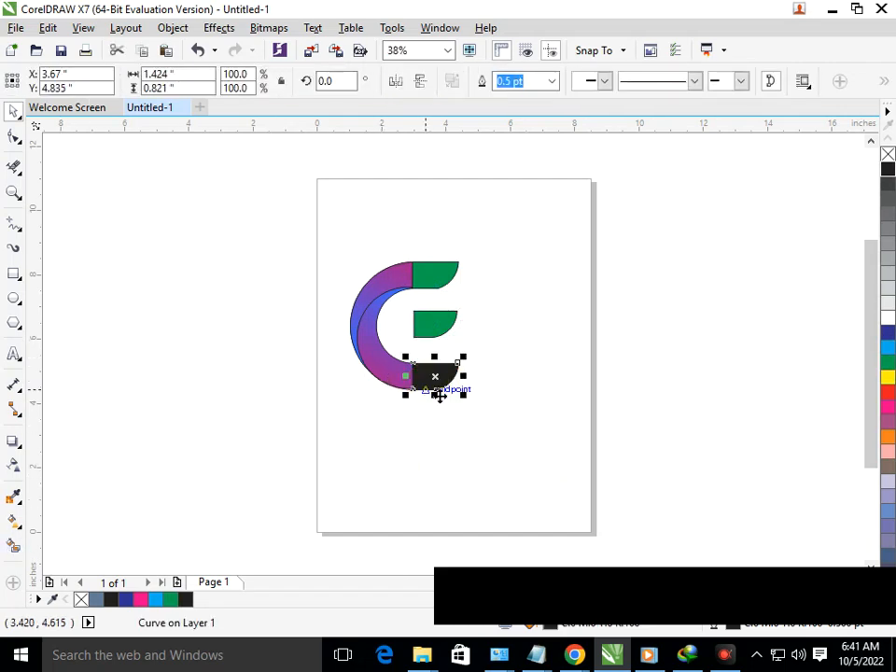
key(F11)
drag(396, 222, 895, 151)
click(579, 410)
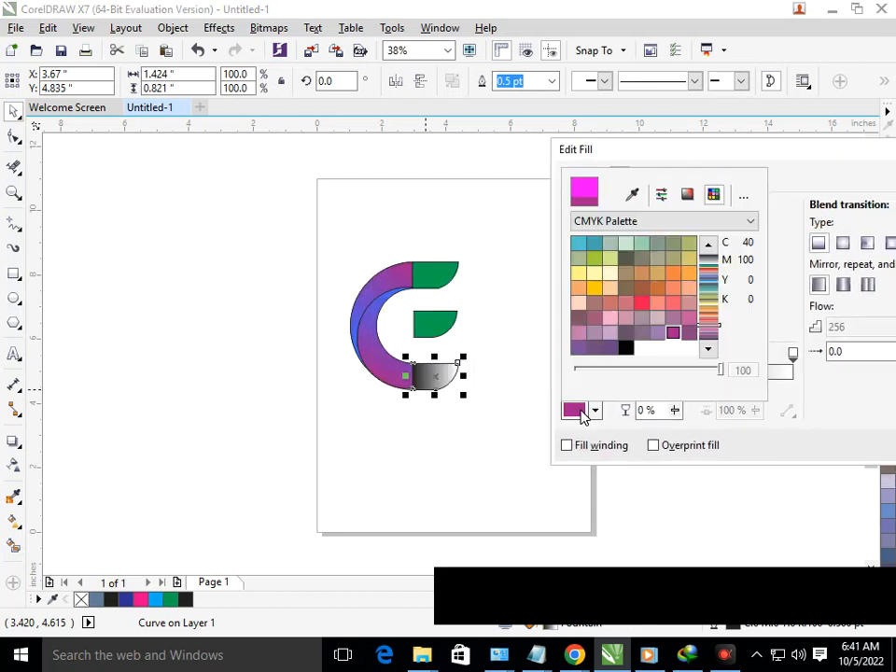
click(643, 304)
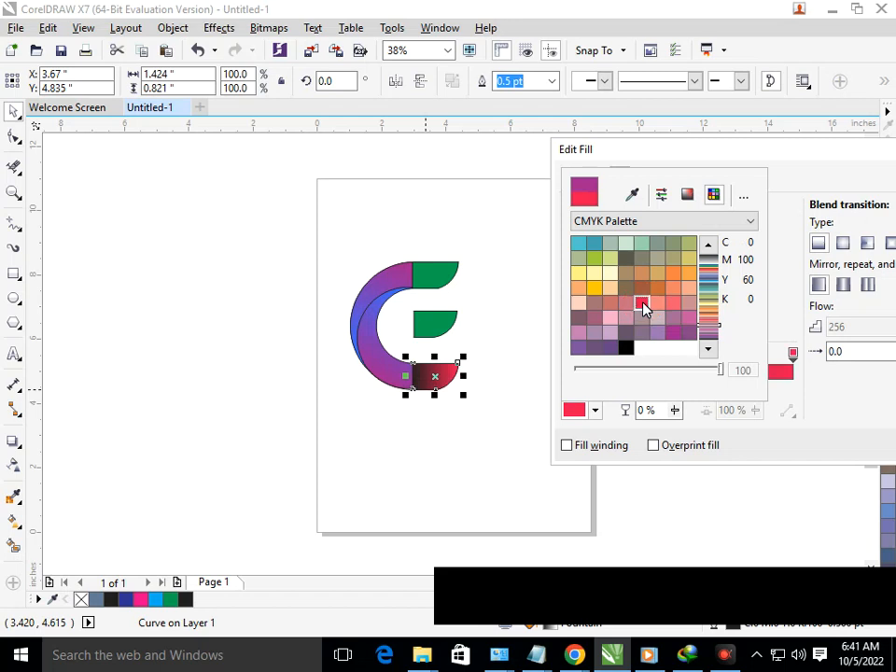
click(672, 290)
scroll(677, 281, down, 2)
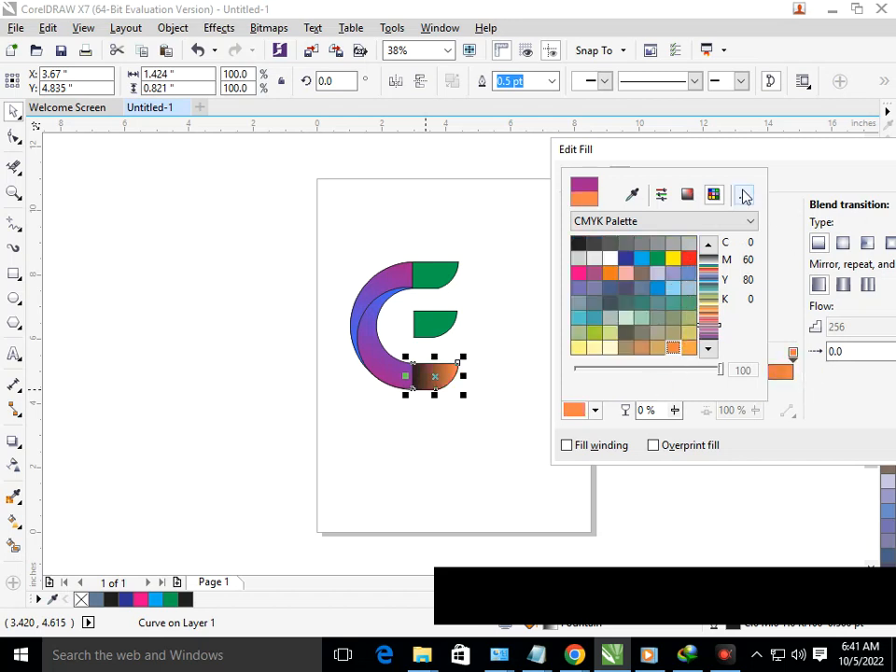
click(691, 318)
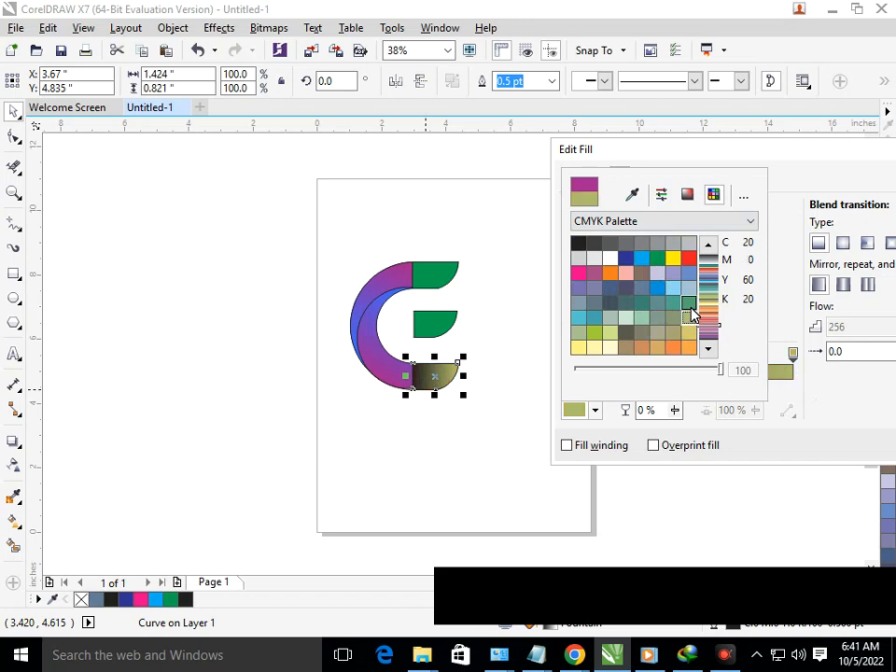
scroll(701, 338, down, 3)
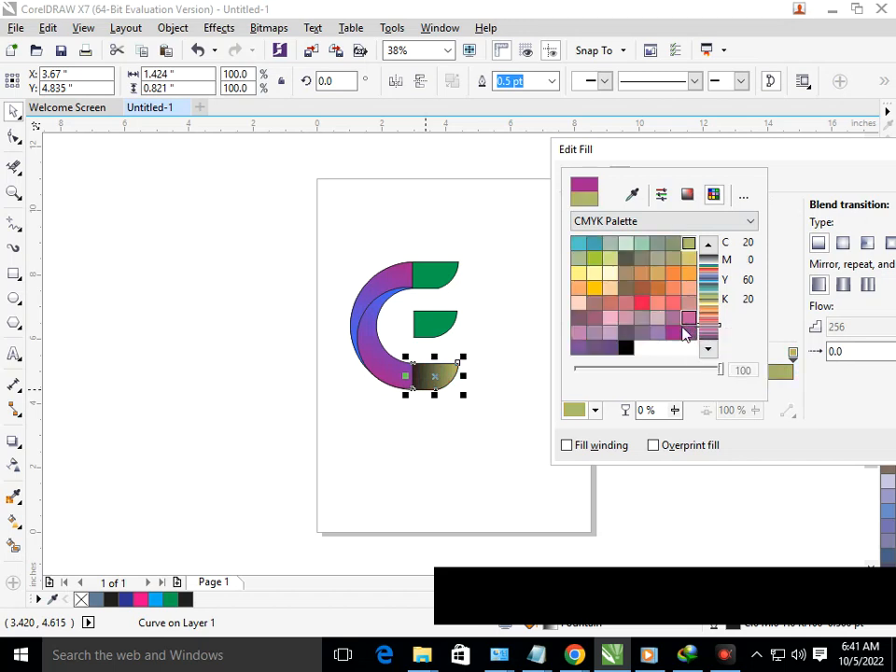
click(689, 322)
click(688, 301)
click(689, 287)
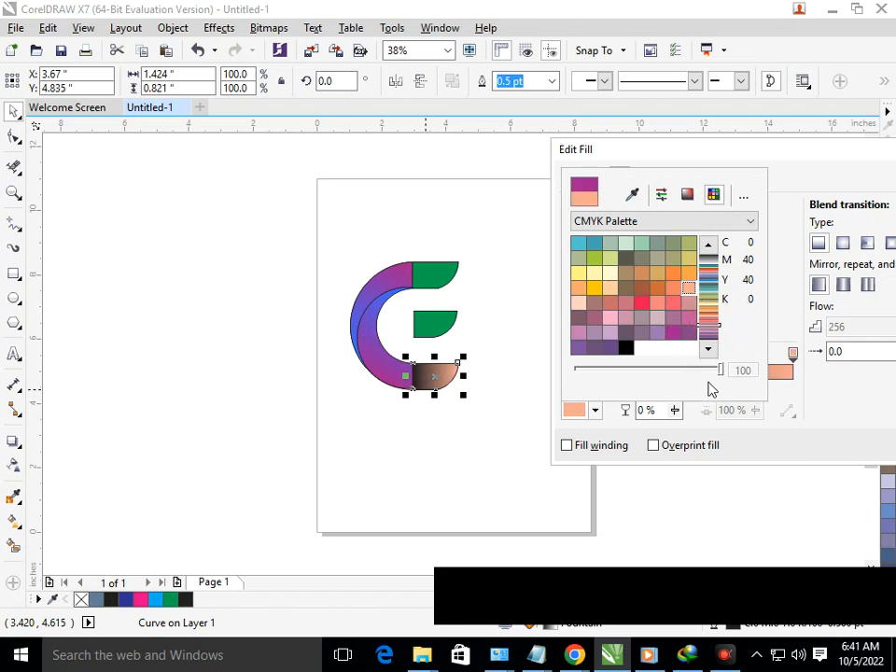
Step: Set the start colour of the lower arm's fountain fill to yellow-green and apply the fill
click(600, 162)
click(567, 353)
click(576, 411)
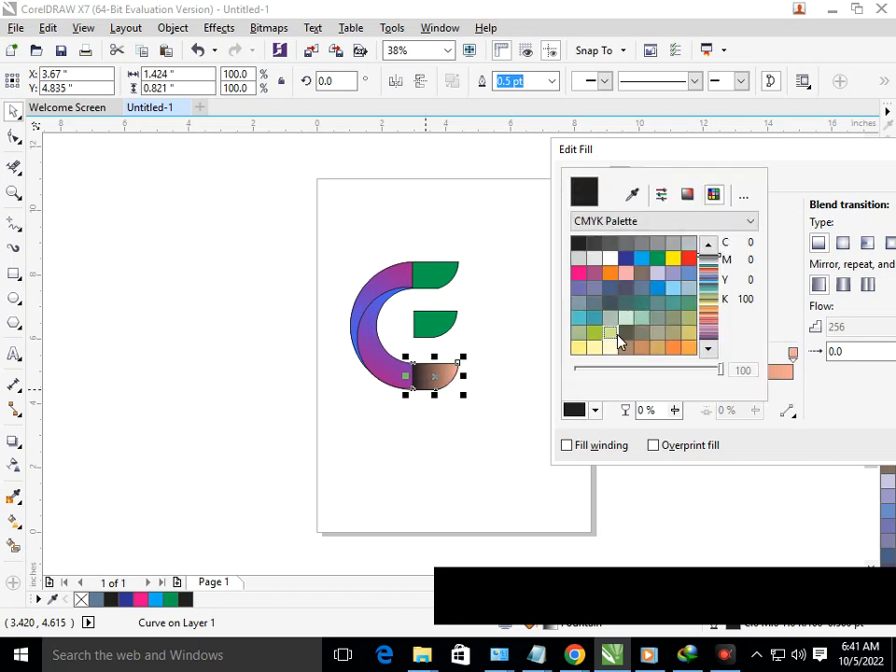
click(612, 335)
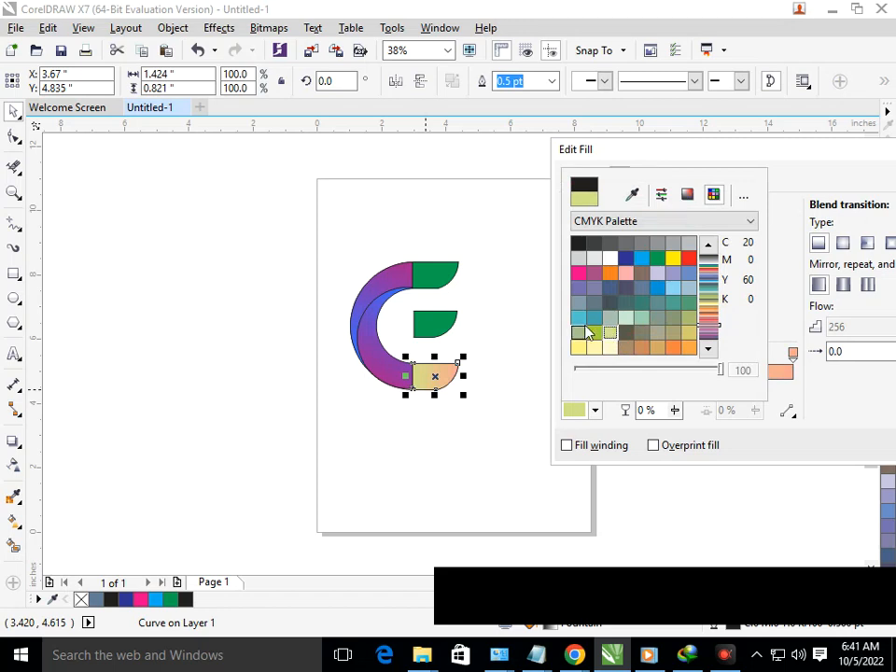
click(594, 318)
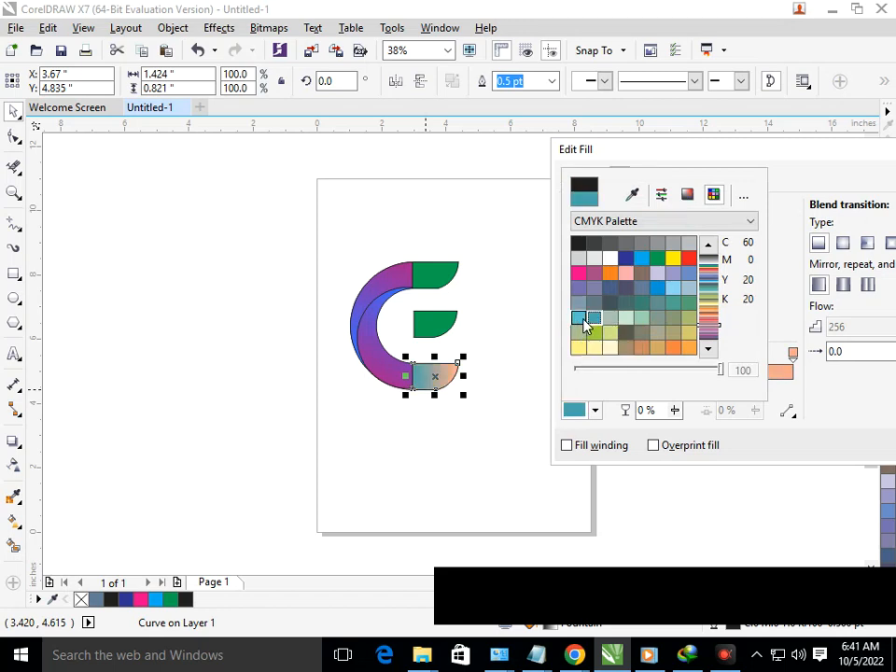
click(597, 334)
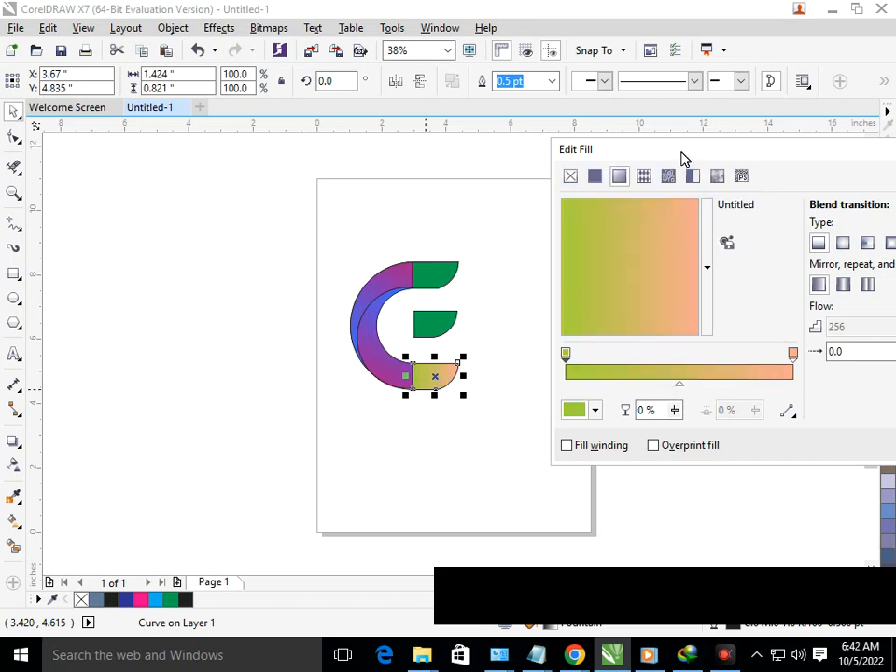
drag(681, 156, 471, 268)
click(801, 499)
click(143, 269)
Step: Copy only the fill from the lower arm to the middle arm with Copy Properties From
click(446, 335)
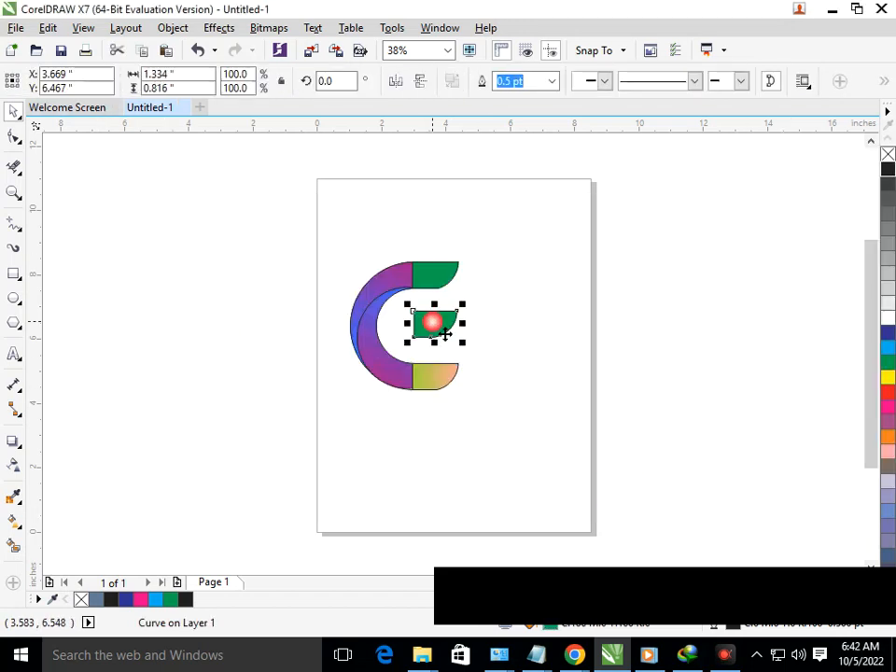
click(48, 27)
click(118, 270)
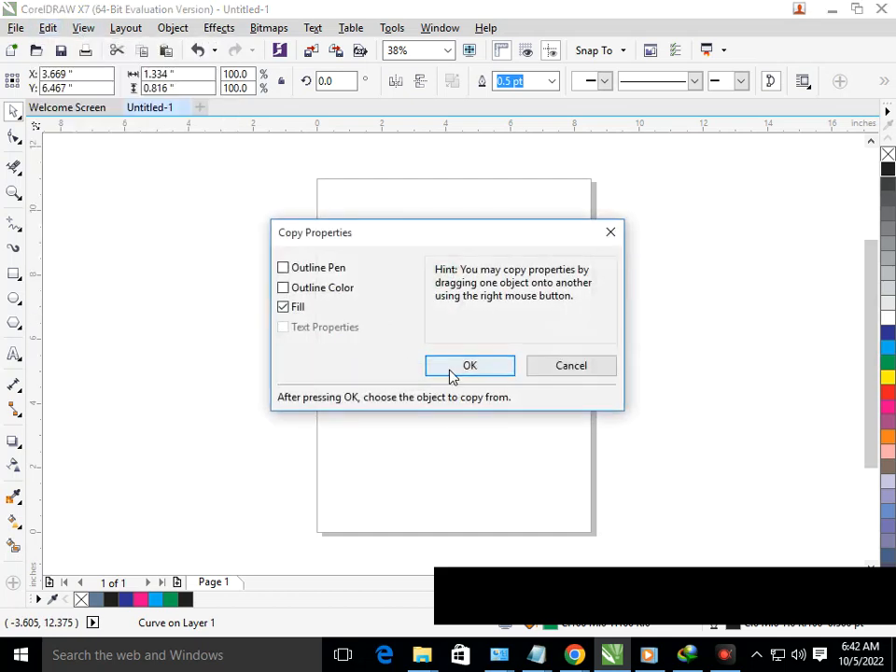
click(455, 370)
click(441, 378)
click(441, 301)
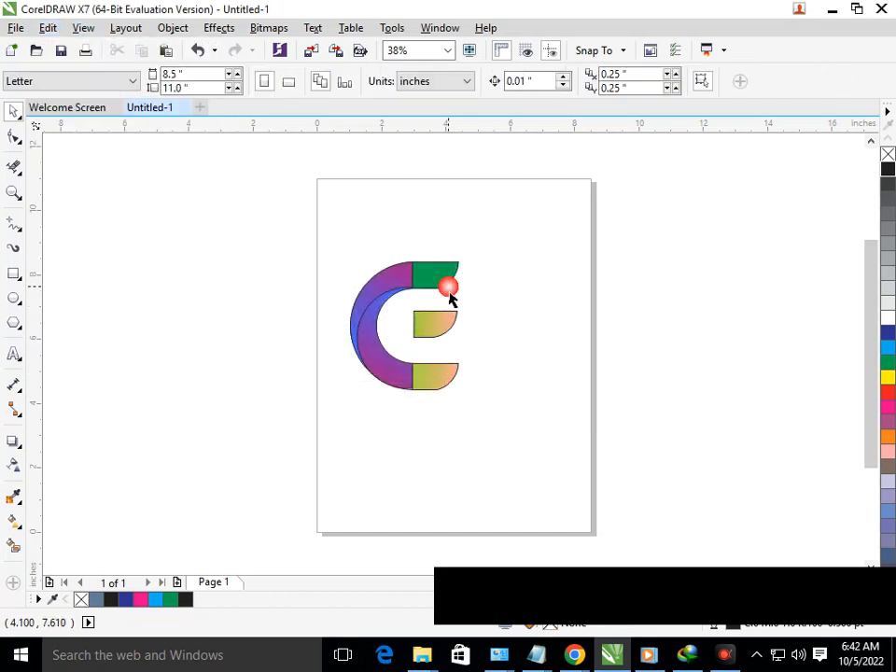
Step: Copy only the middle arm's fountain fill to the upper arm with Copy Properties From
click(437, 278)
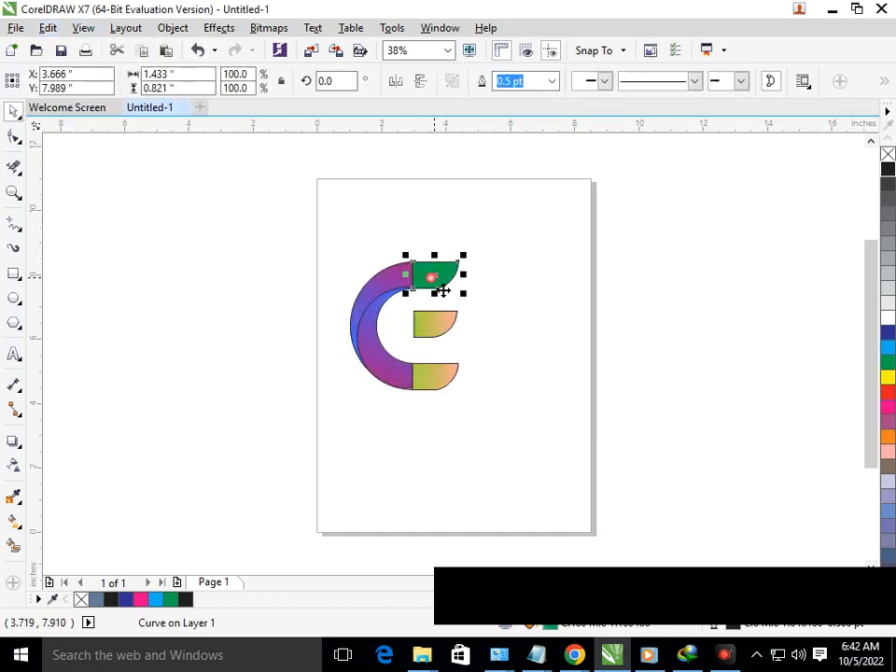
click(47, 27)
click(94, 272)
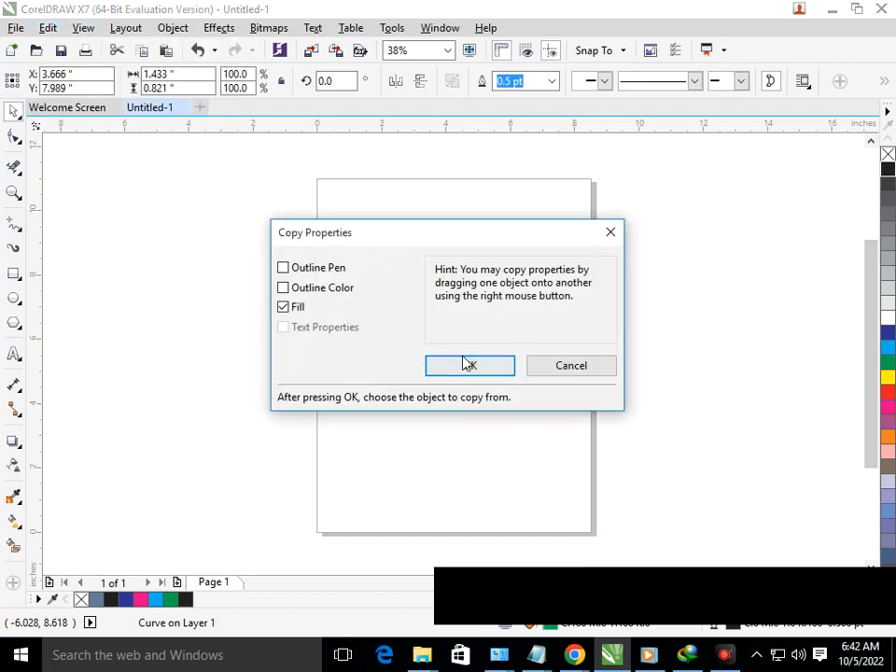
click(460, 361)
click(454, 334)
Step: Select the whole logo, enlarge it to about 3.63 by 4.33 inches nearer the page centre, and clear the selection
click(230, 396)
drag(291, 206, 515, 435)
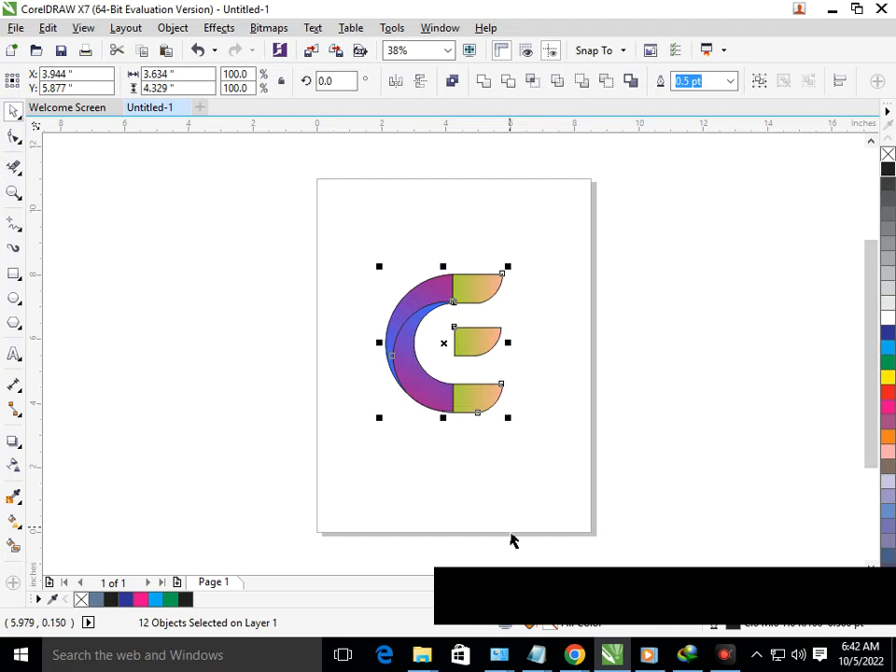
click(509, 528)
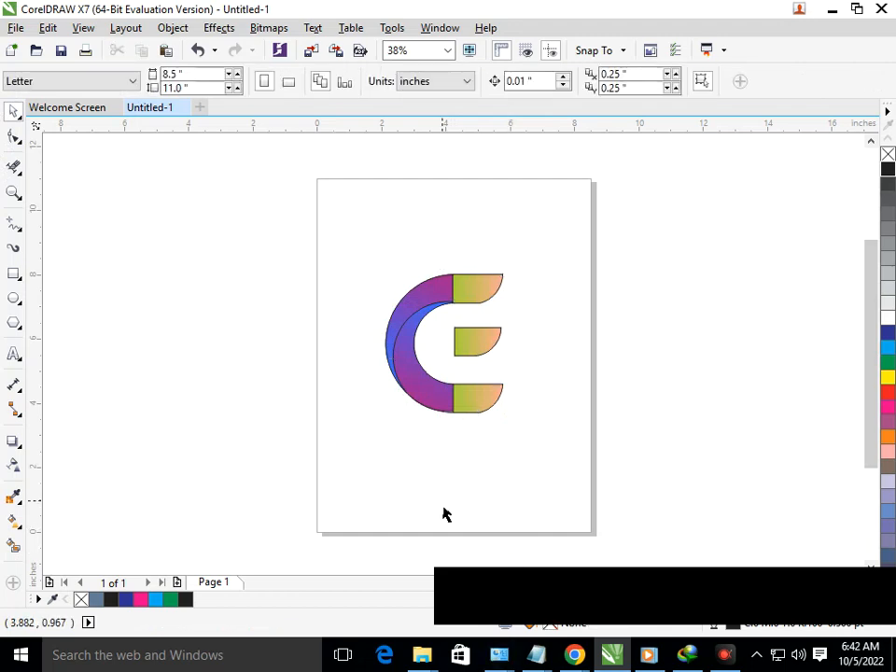